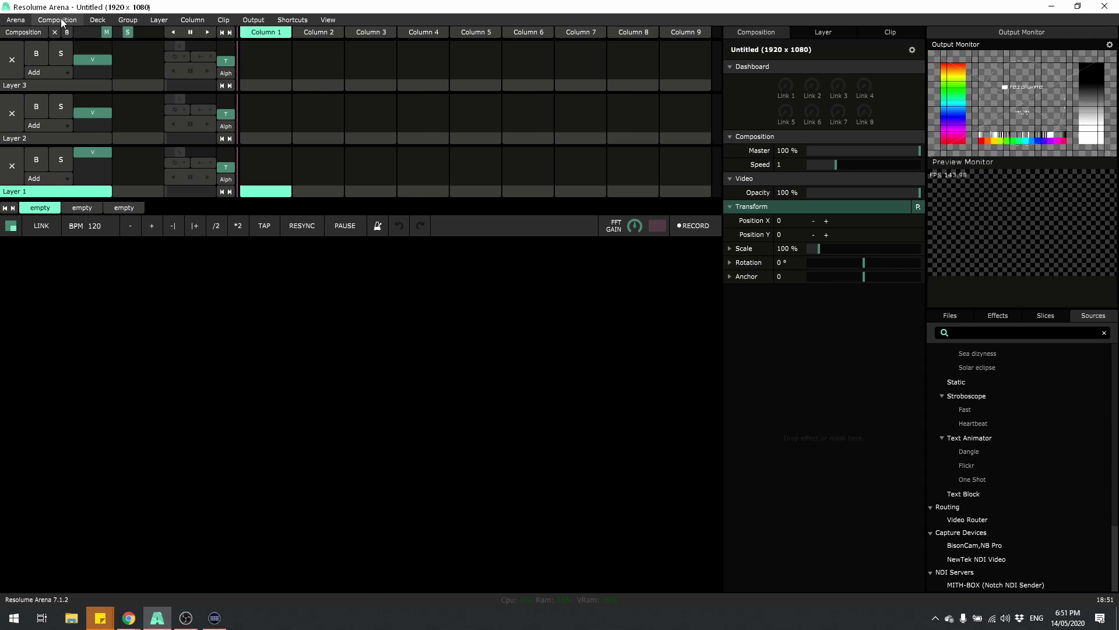
Step: In Composition Settings, change the height from 1080 to 1000 for a 3000 × 1000 size
click(20, 23)
mouse_move(57, 20)
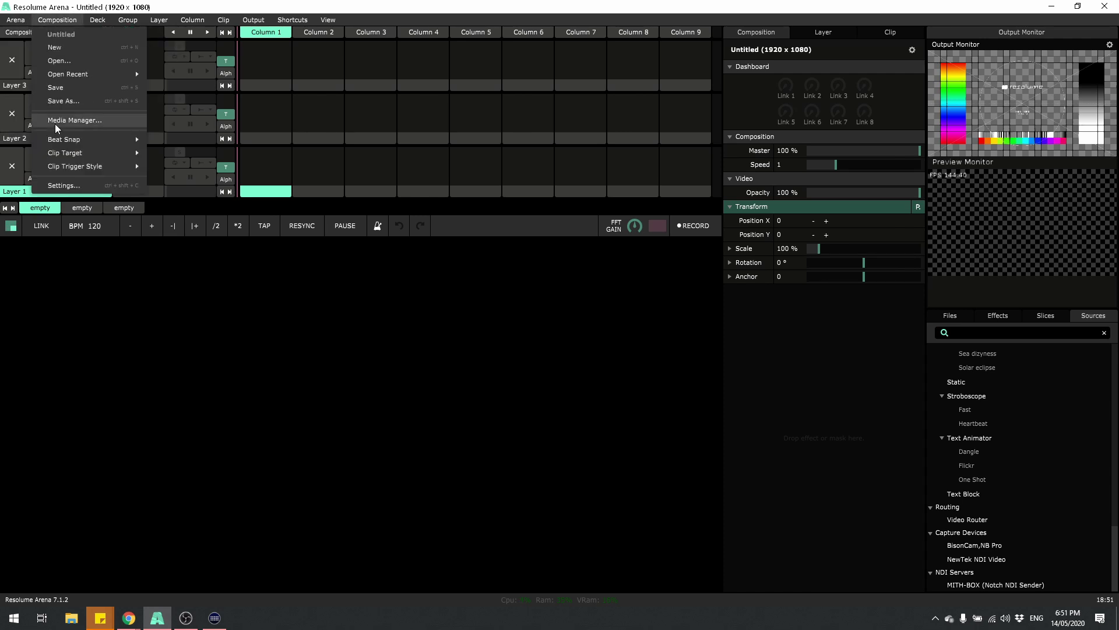
click(62, 186)
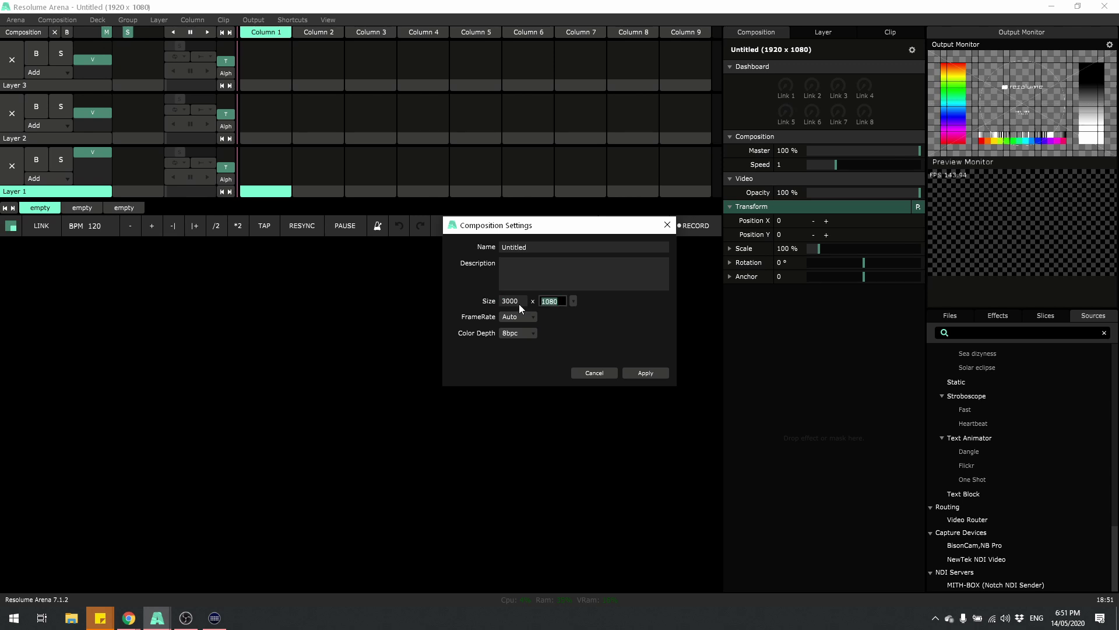
text(1000)
click(529, 283)
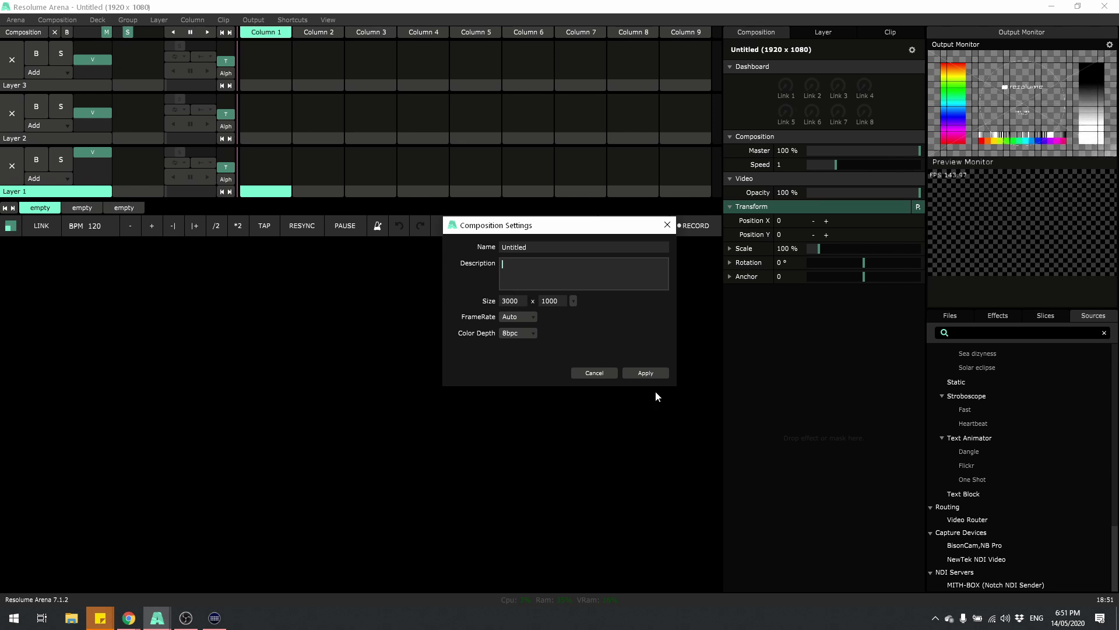
Step: Apply the 3000 × 1000 composition size and route Screen 1 to Display 2 in Advanced Output
click(646, 373)
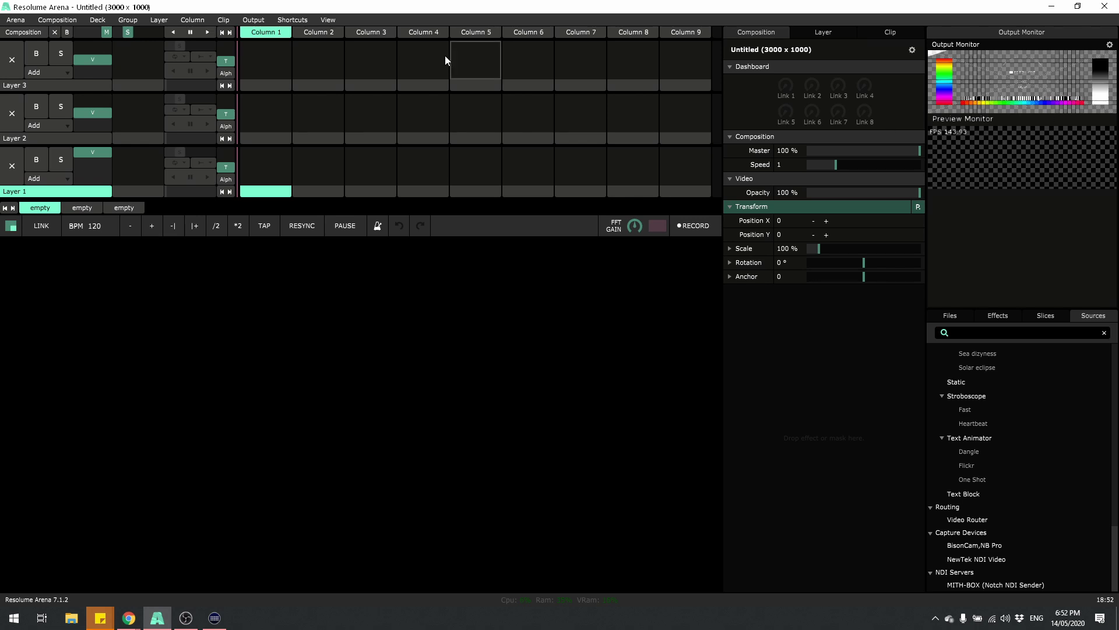
click(253, 20)
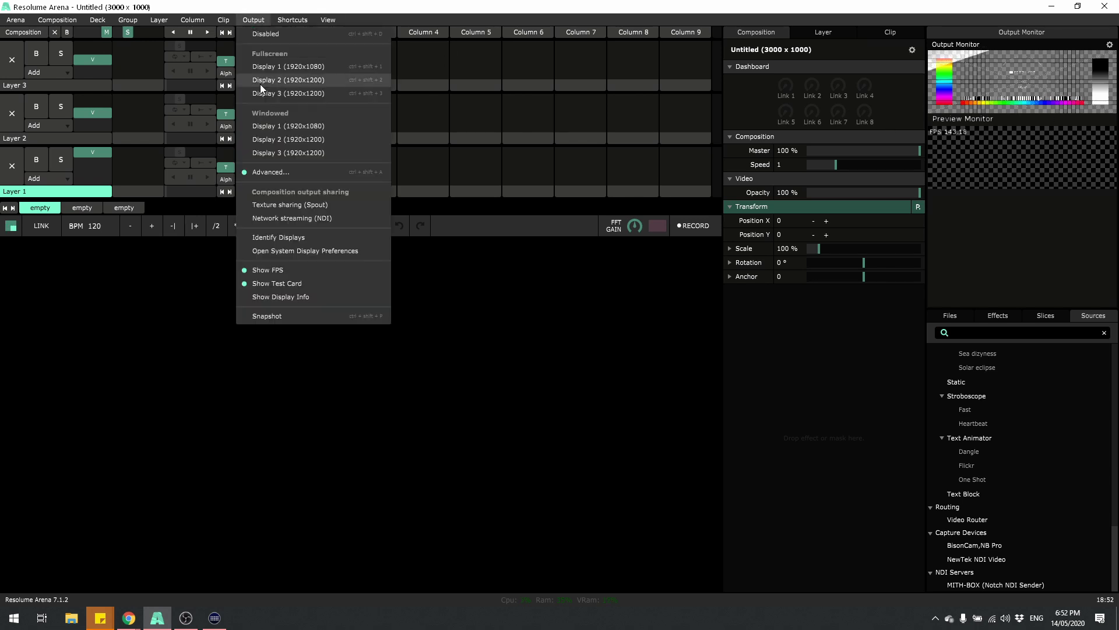
click(319, 173)
click(173, 150)
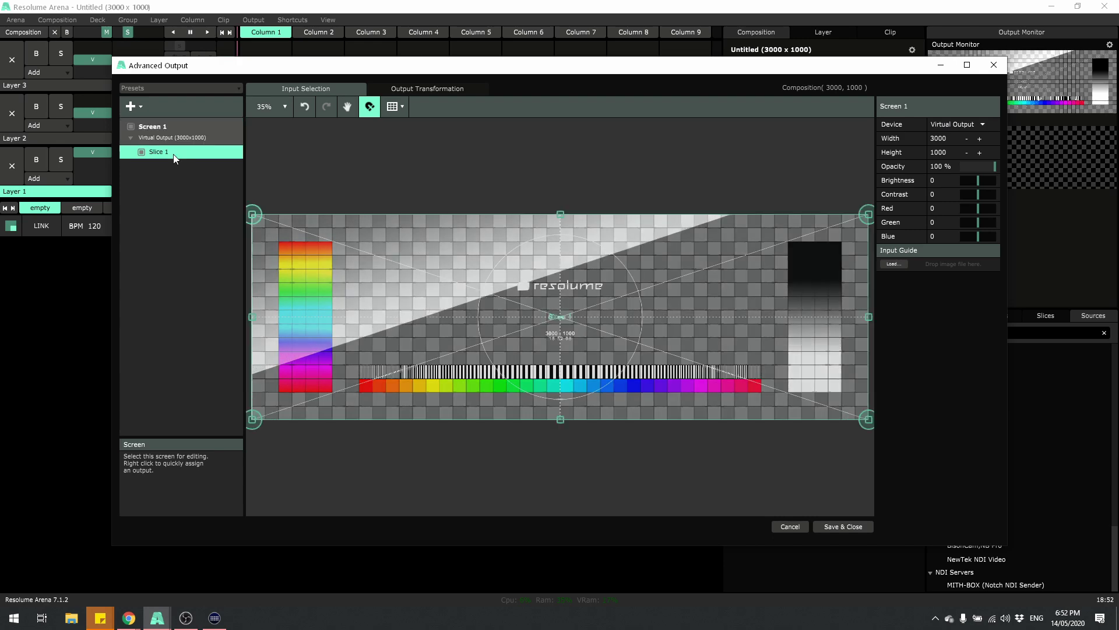
click(174, 132)
click(174, 147)
click(176, 137)
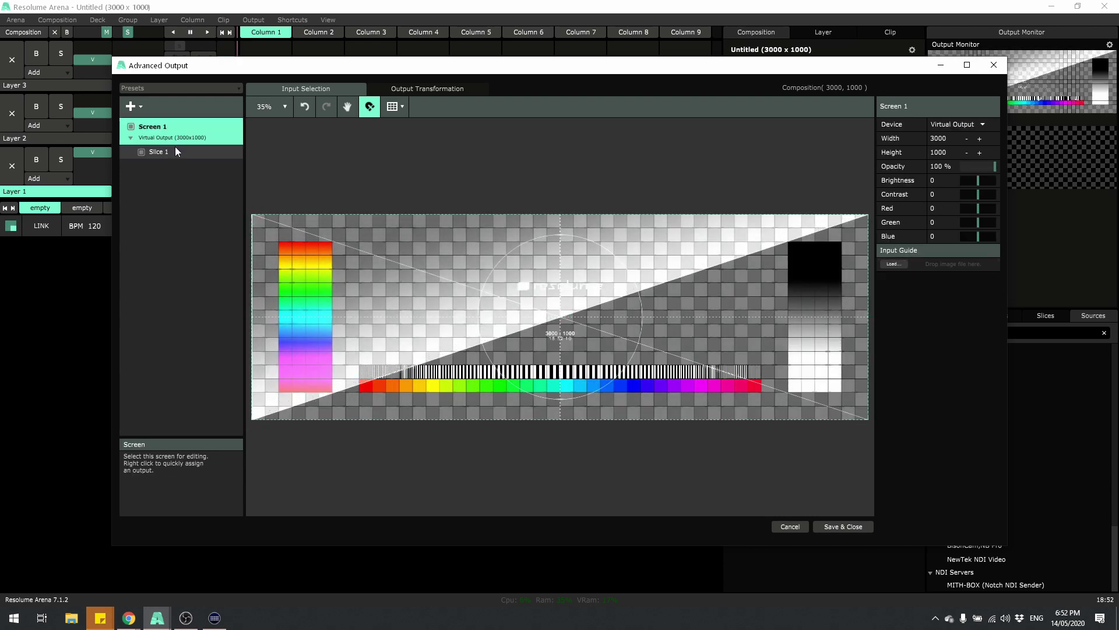
click(970, 128)
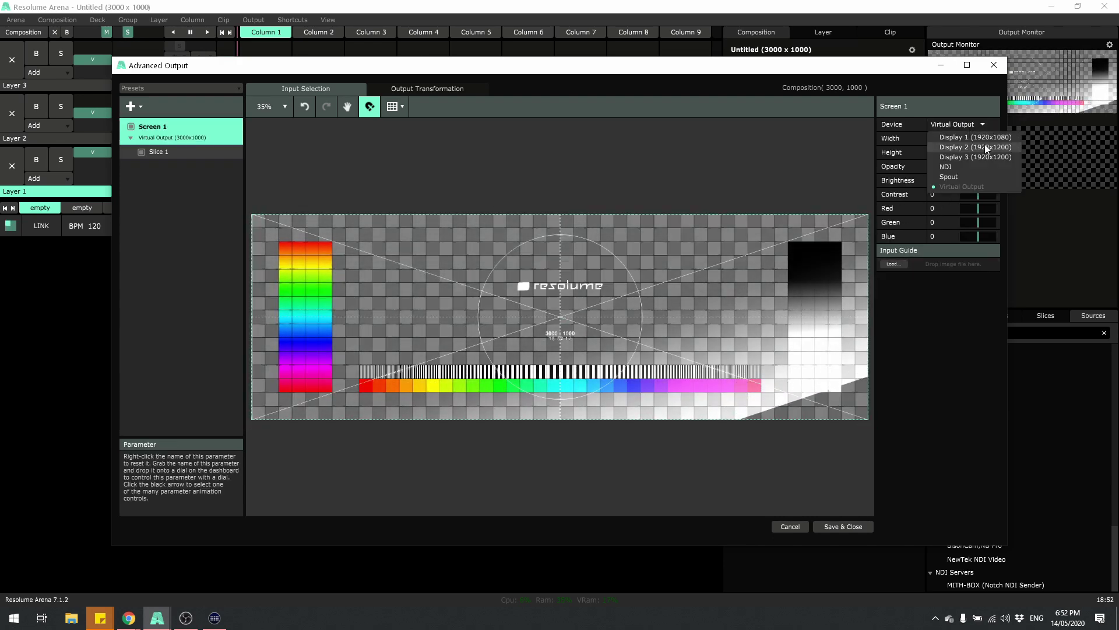
click(985, 144)
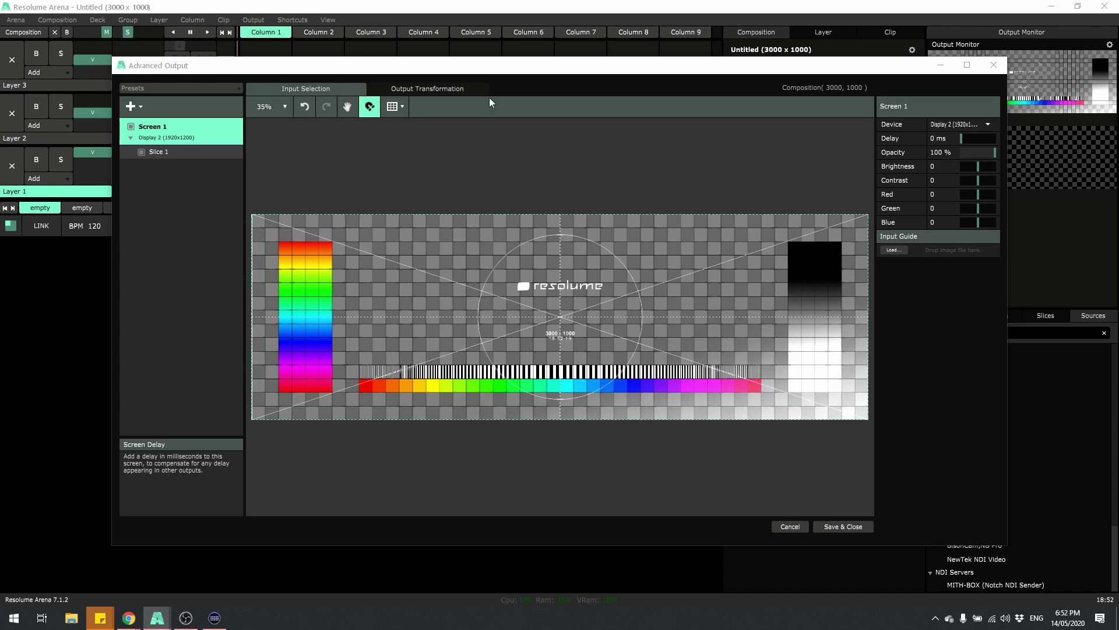
Step: Add a second screen and set its output device to Display 3
click(141, 107)
click(143, 124)
click(168, 177)
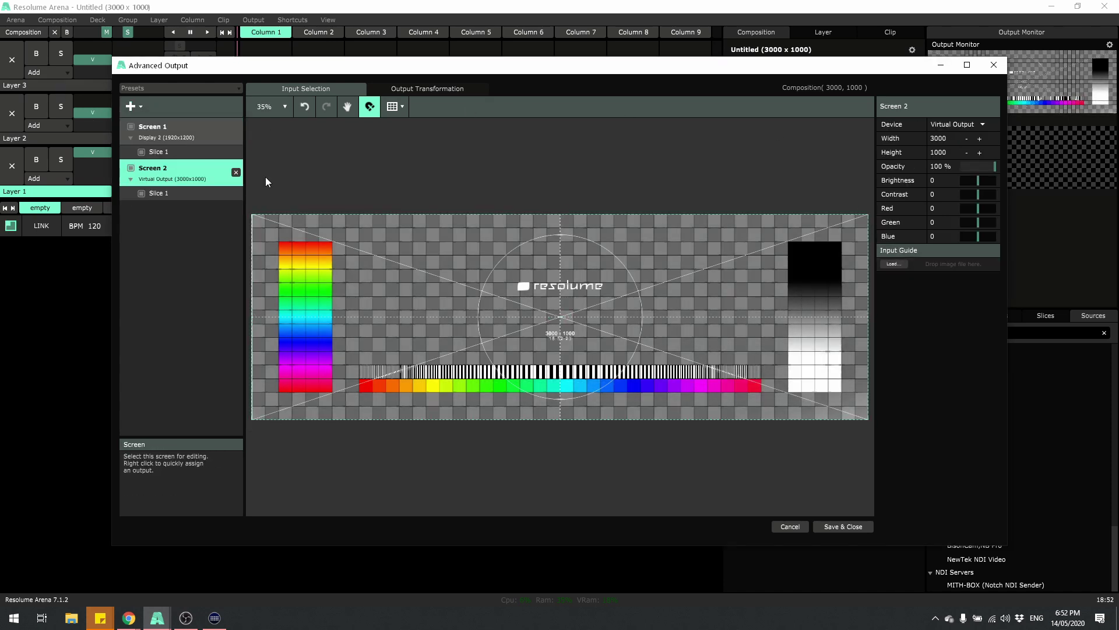
click(966, 124)
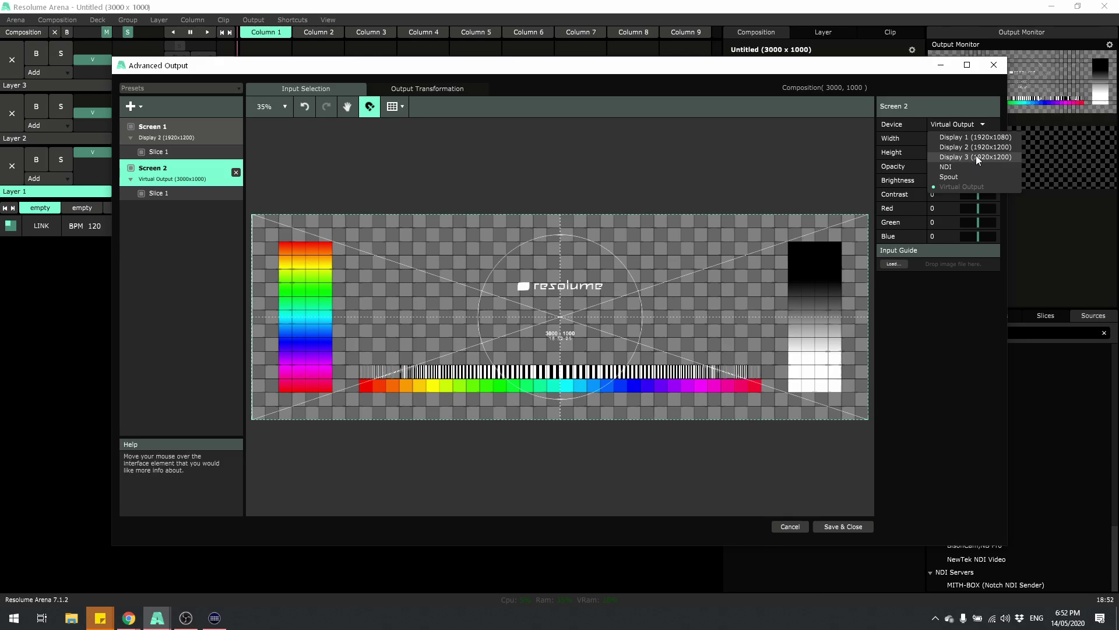
click(975, 155)
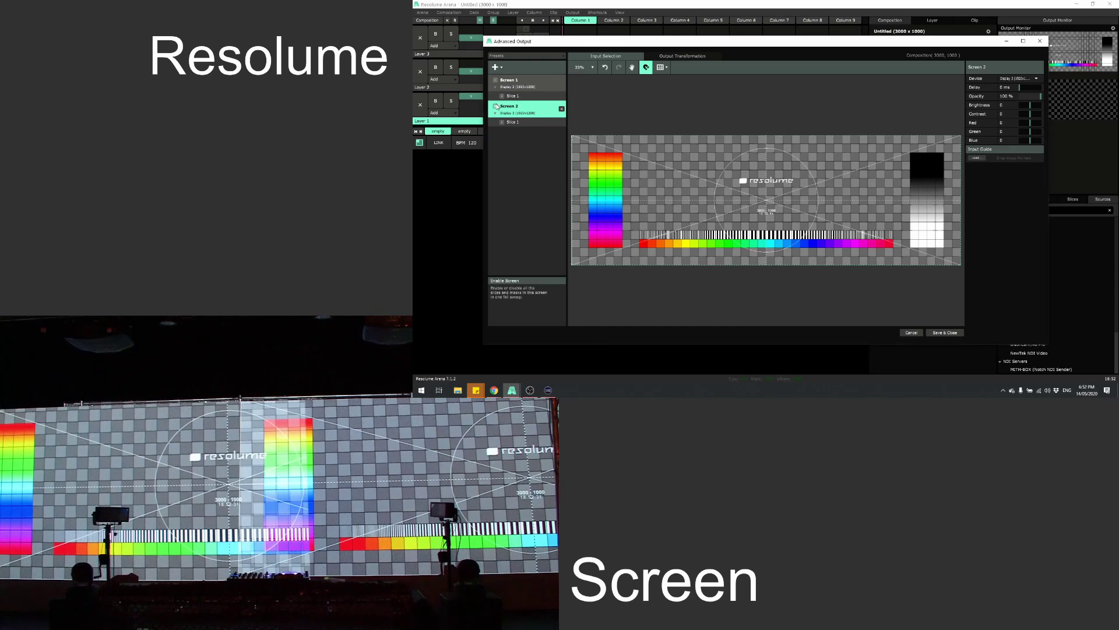
Step: Set Screen 1's Slice 1 to Whole Area in Output Transformation
click(547, 86)
click(513, 95)
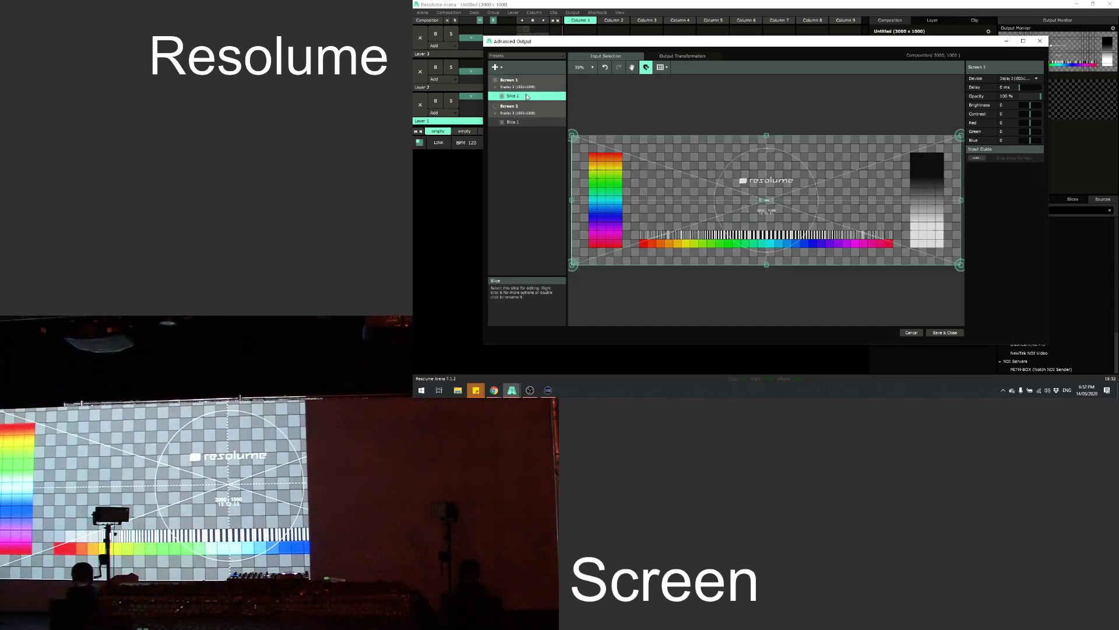
click(503, 96)
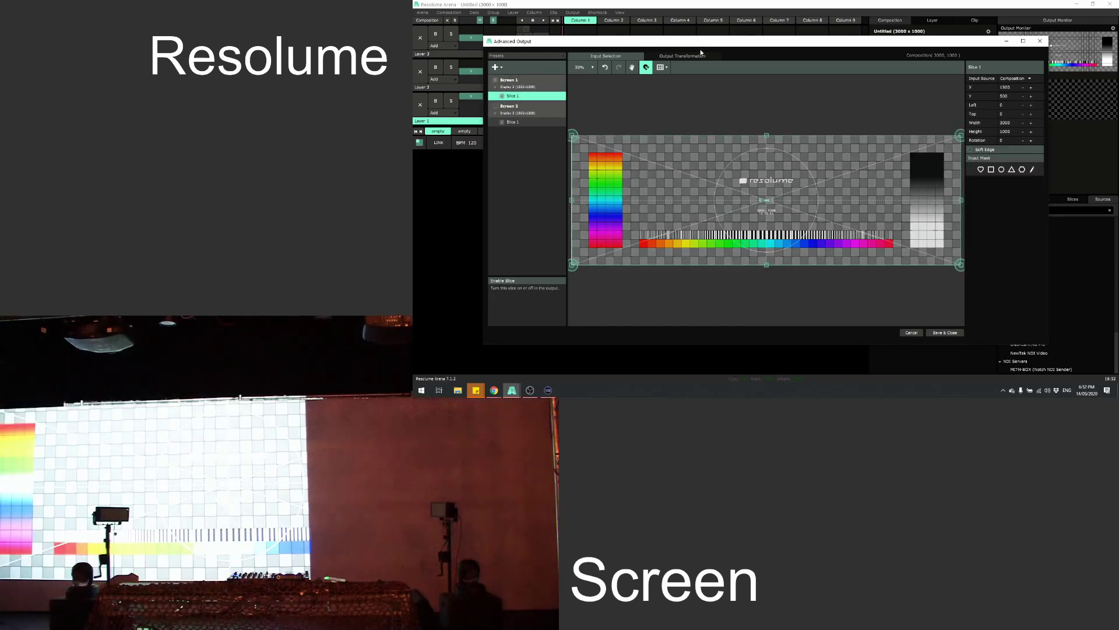
click(682, 56)
right_click(758, 185)
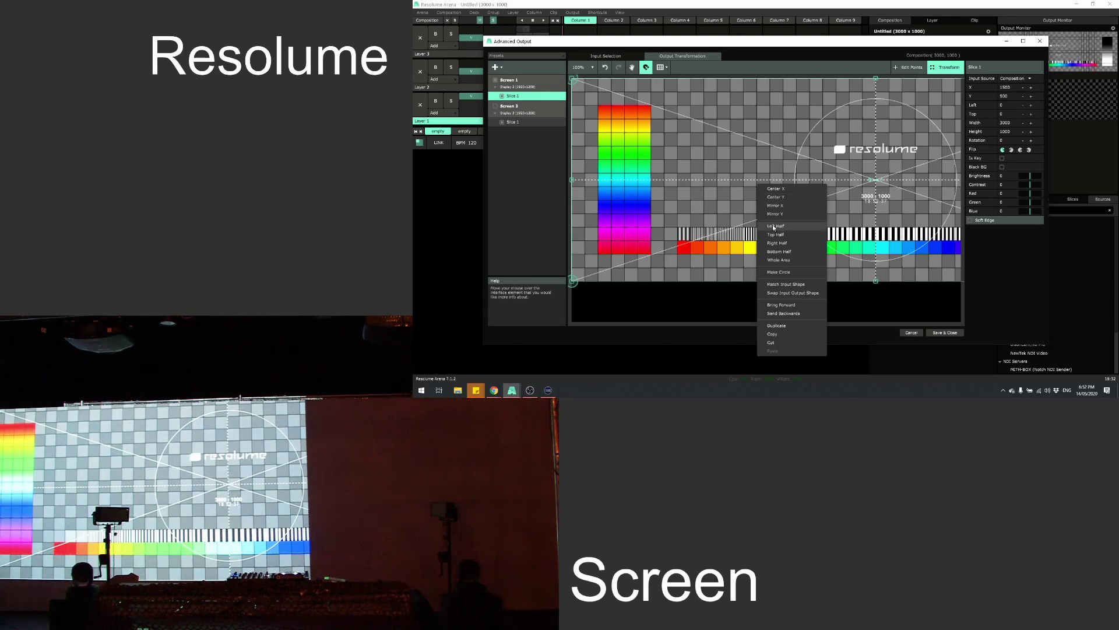
click(727, 172)
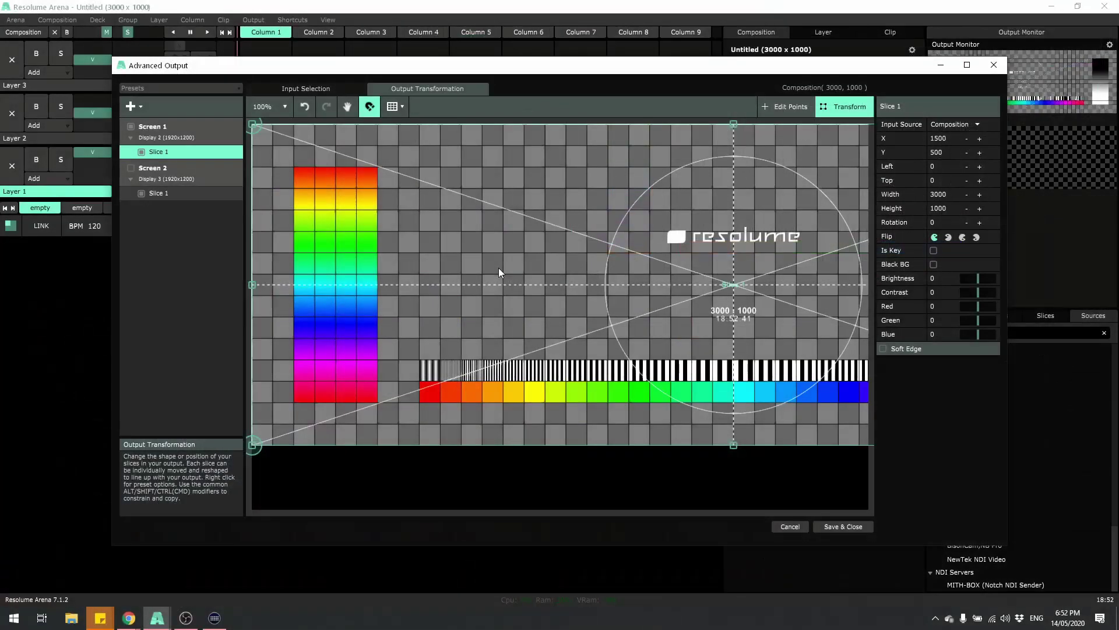
right_click(733, 163)
click(574, 378)
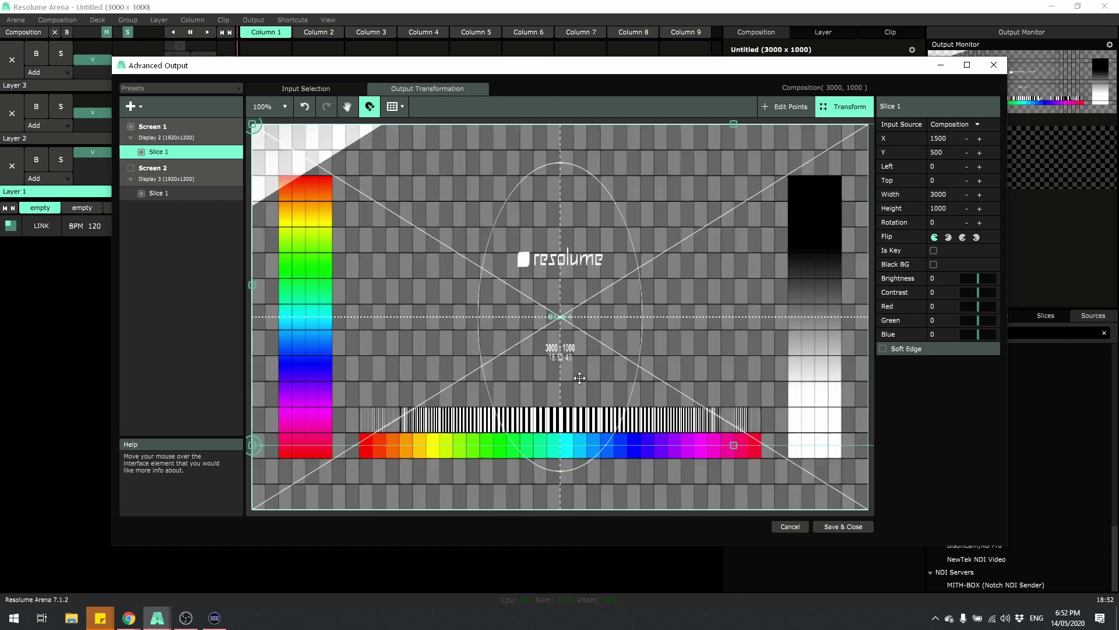
Step: Match the slice's input to the output shape and shrink it toward 1600 × 1000
click(309, 87)
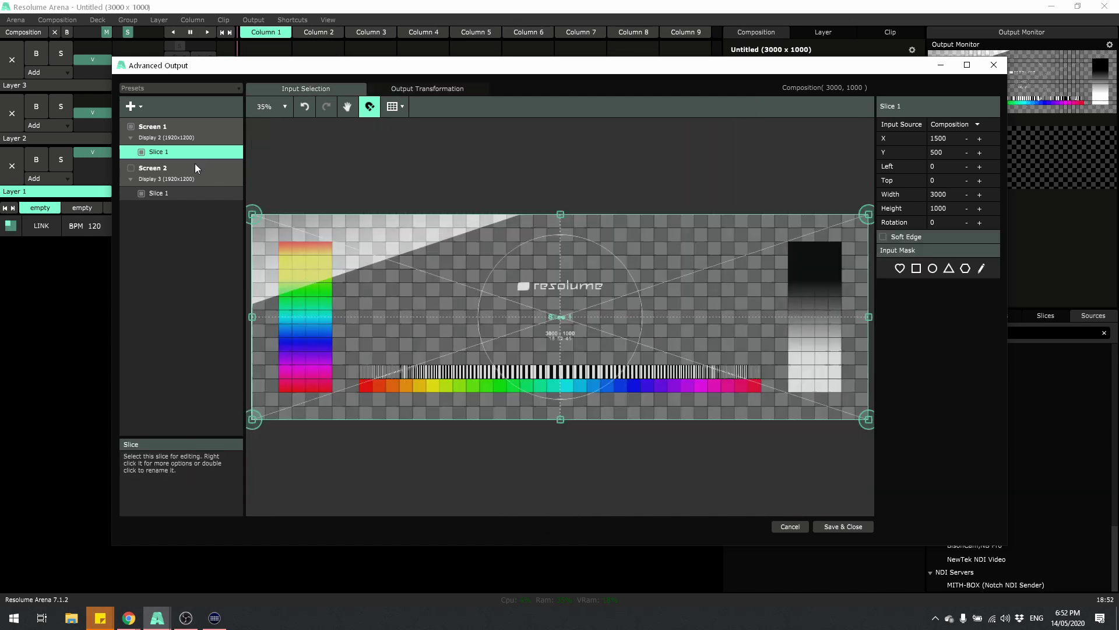
right_click(407, 270)
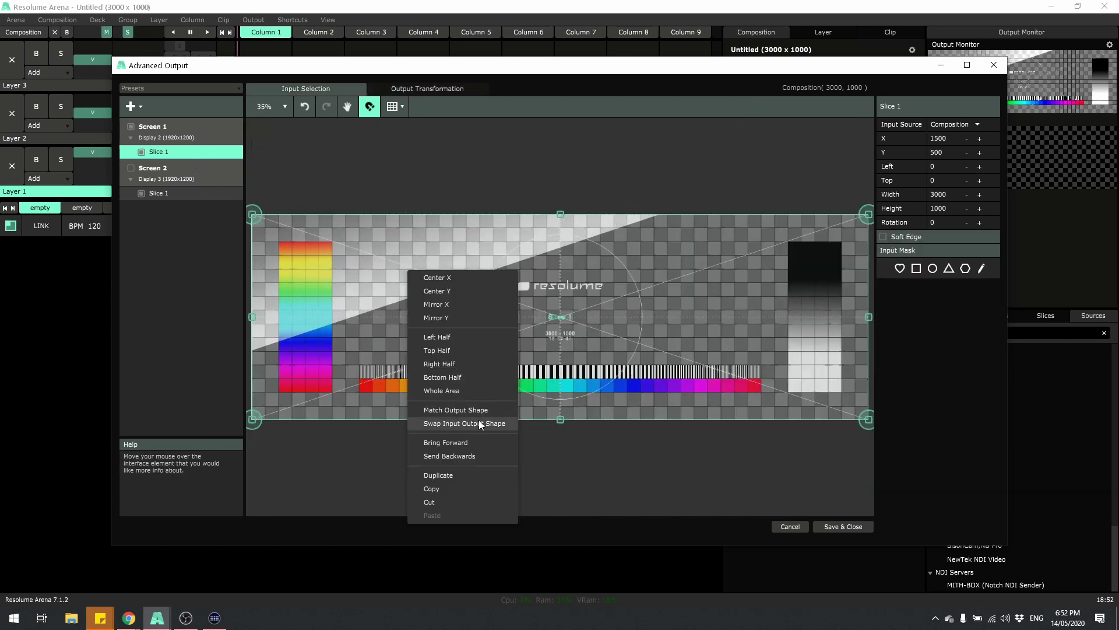
click(492, 425)
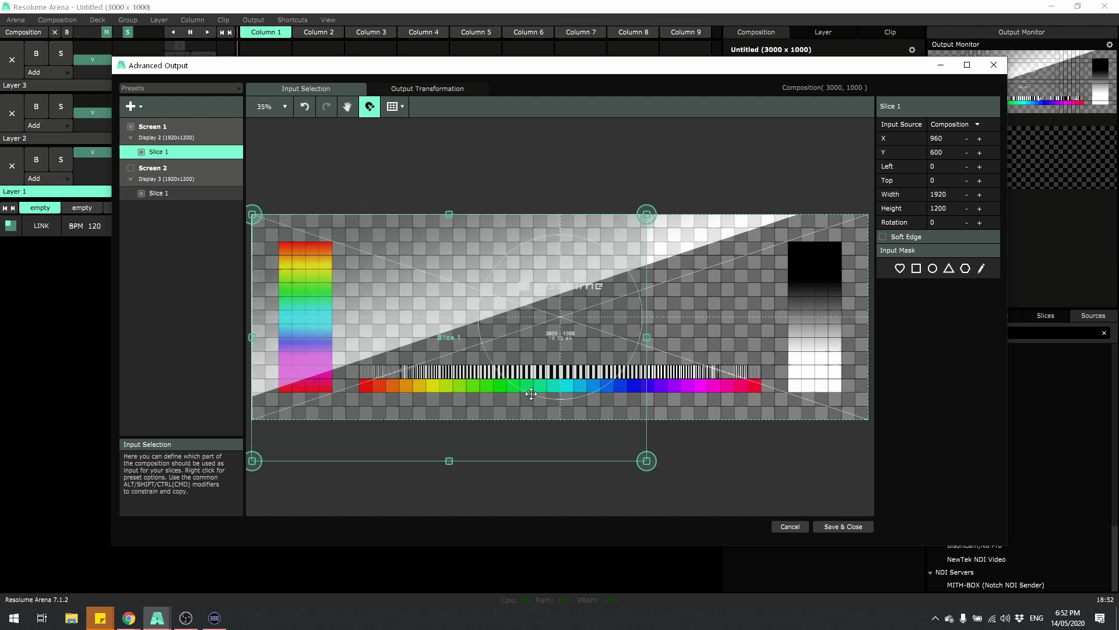
drag(647, 461, 585, 421)
click(510, 480)
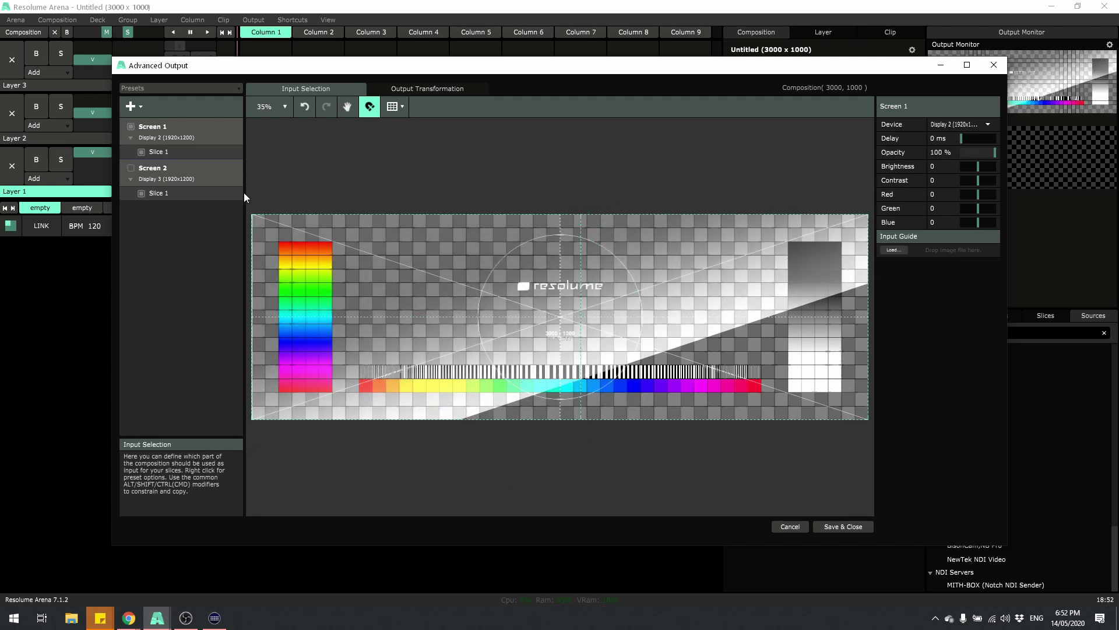
Step: Set Screen 2's slice to Whole Area in Output Transformation
click(184, 194)
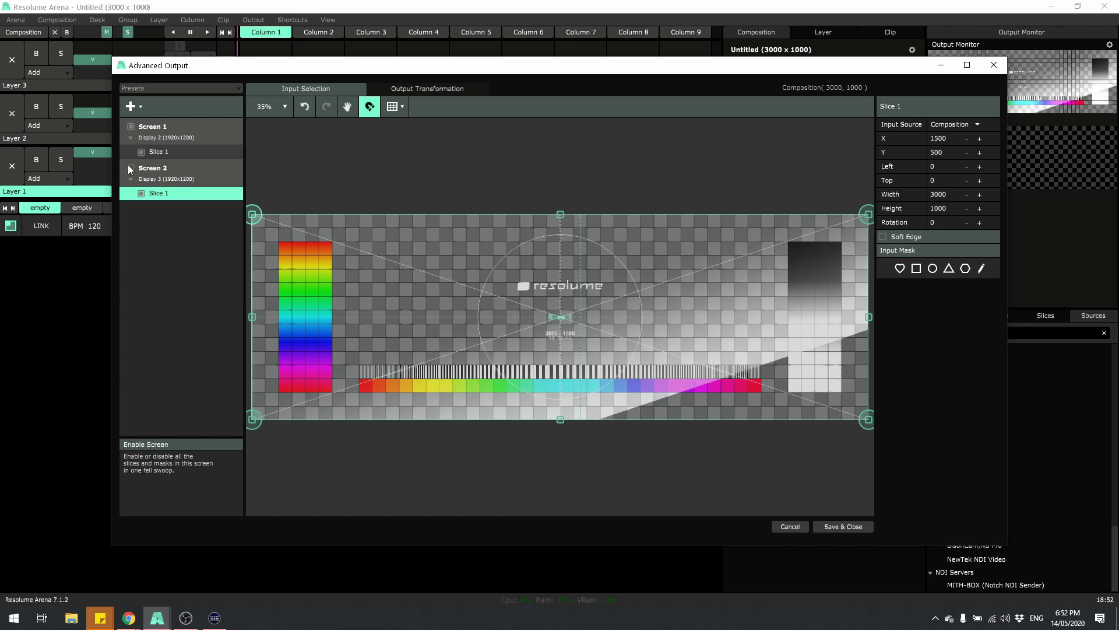
click(418, 85)
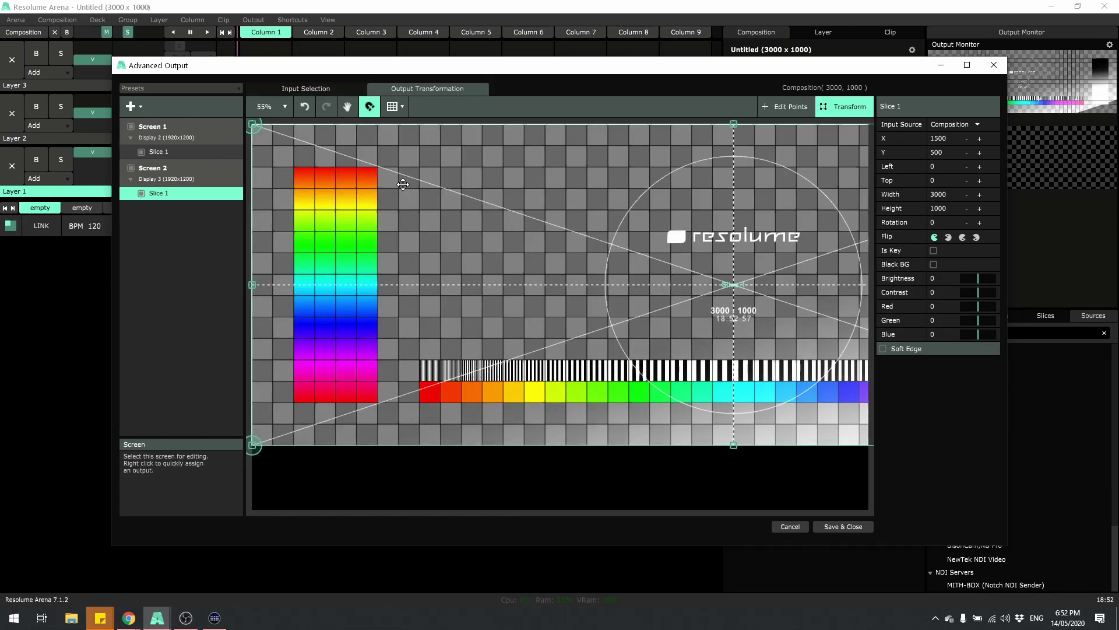
right_click(453, 215)
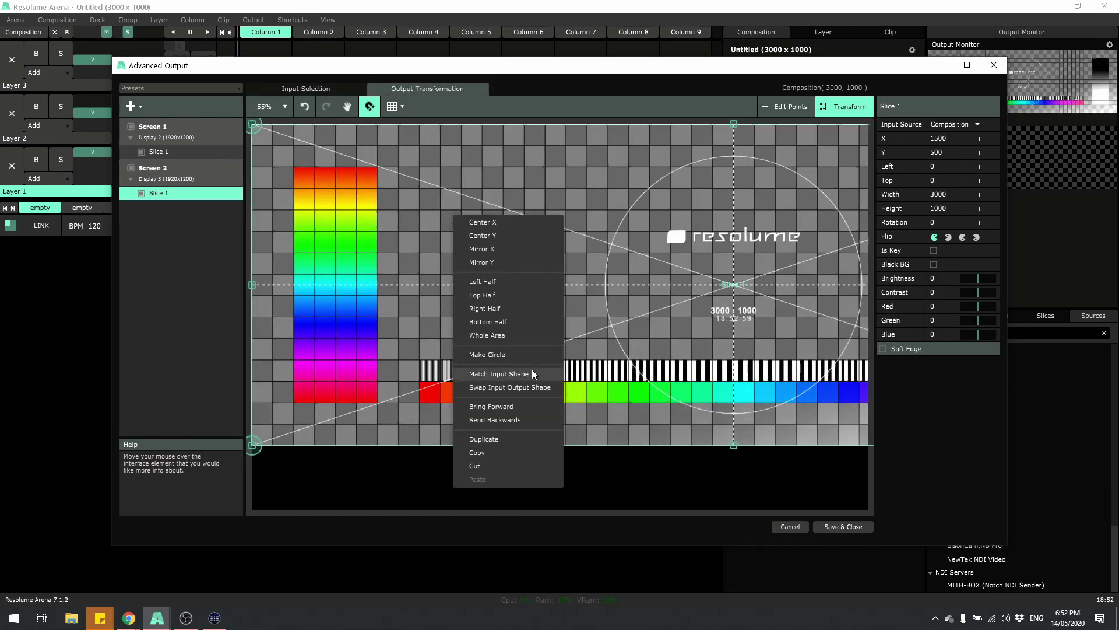
click(531, 337)
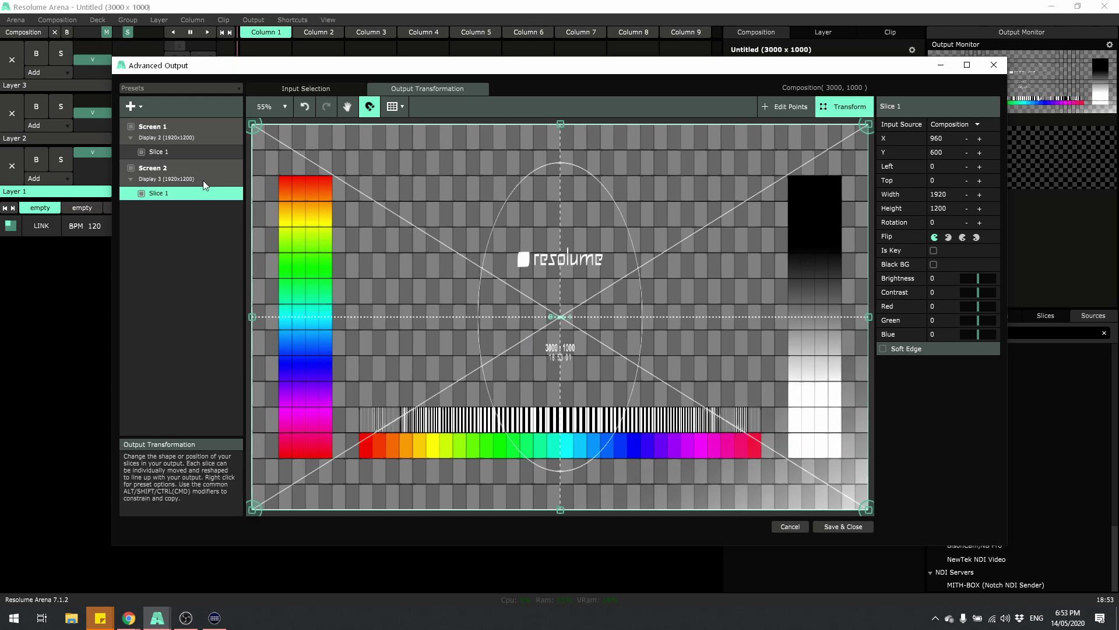
Step: Show Screen 2's 1920 × 1200 input area in Input Selection and bring up its presets
click(324, 87)
right_click(483, 289)
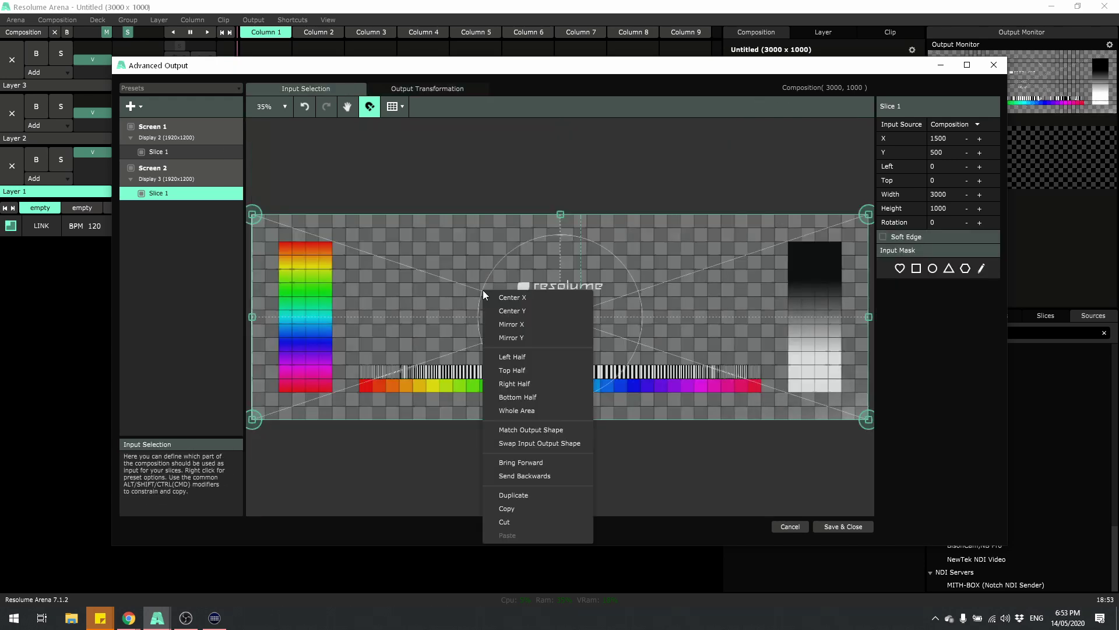
click(417, 429)
click(374, 296)
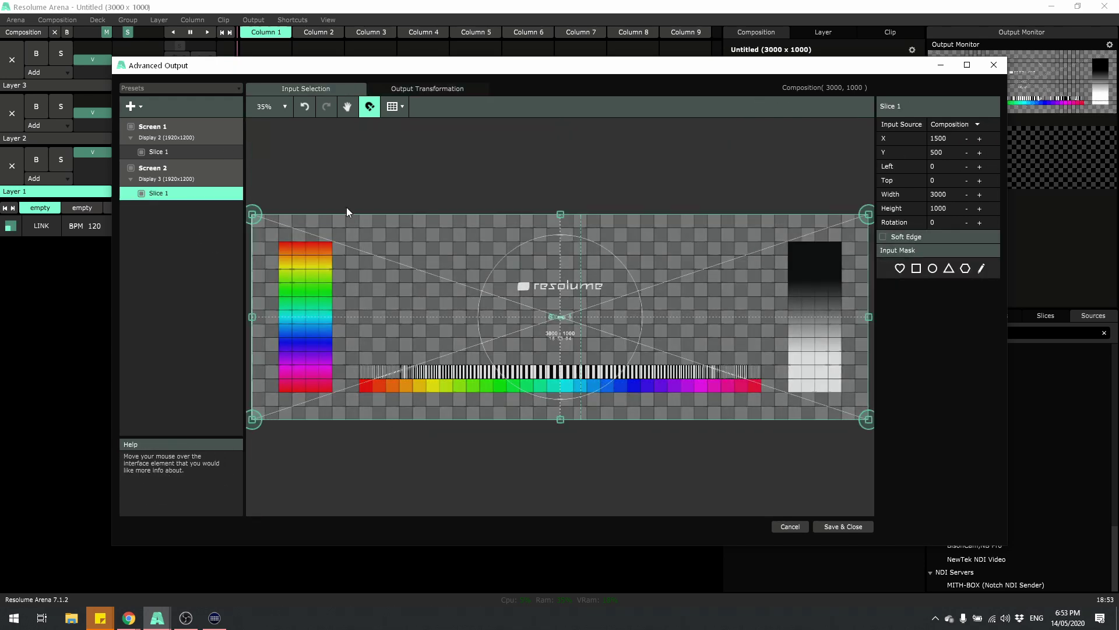
right_click(642, 413)
Step: Move Screen 2's input right, resize it to 1600 × 1000, and put Screen 1's input at the left edge
click(617, 297)
drag(638, 354, 850, 366)
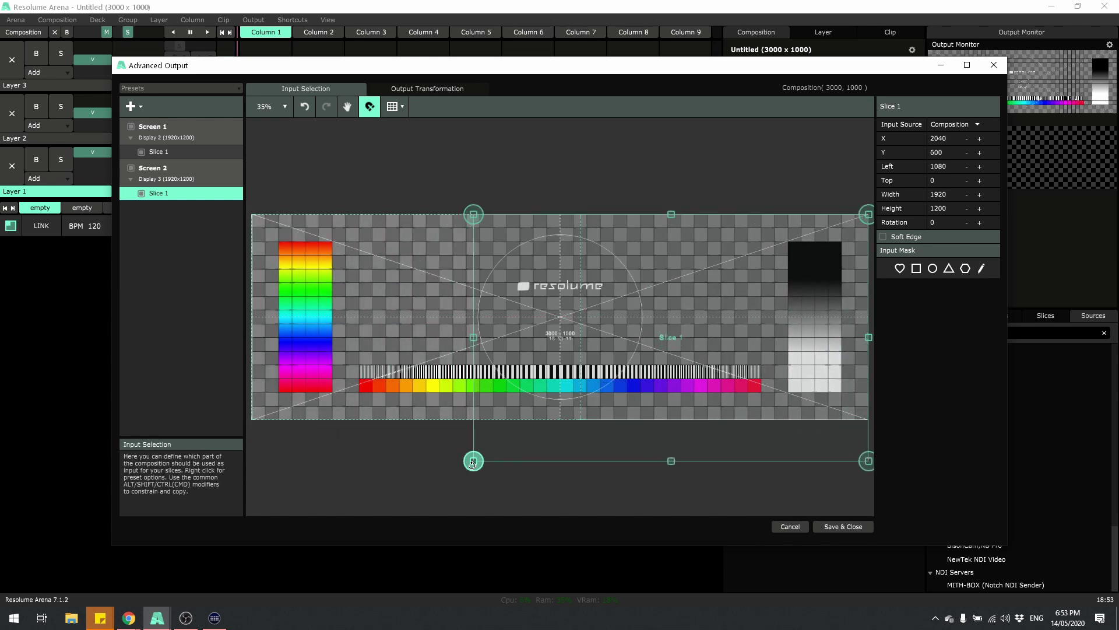
drag(474, 461, 524, 410)
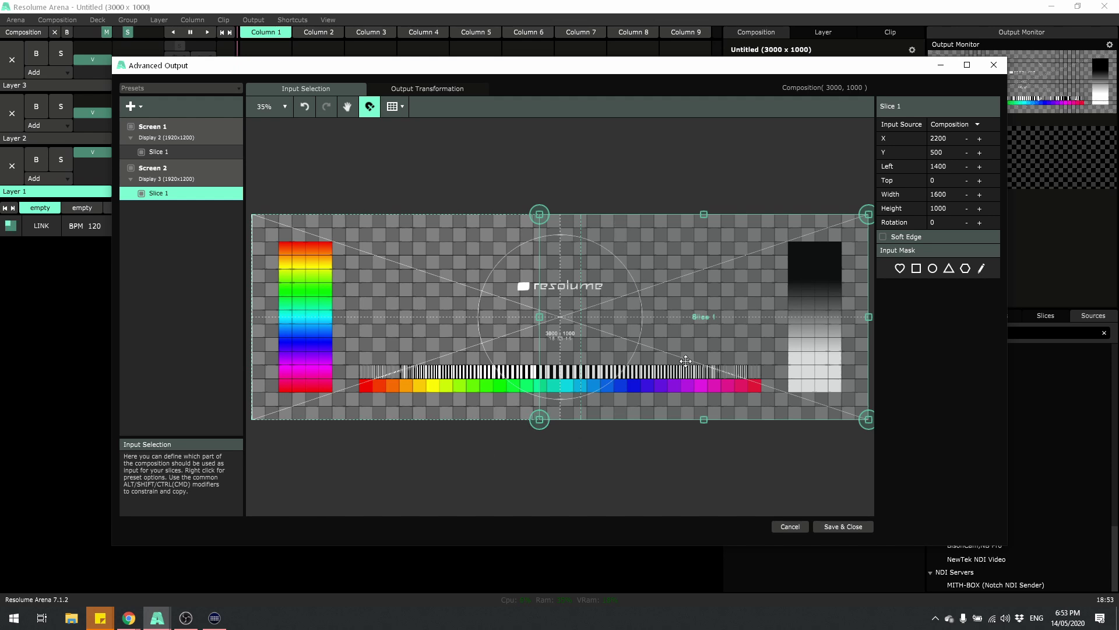
drag(671, 312, 555, 297)
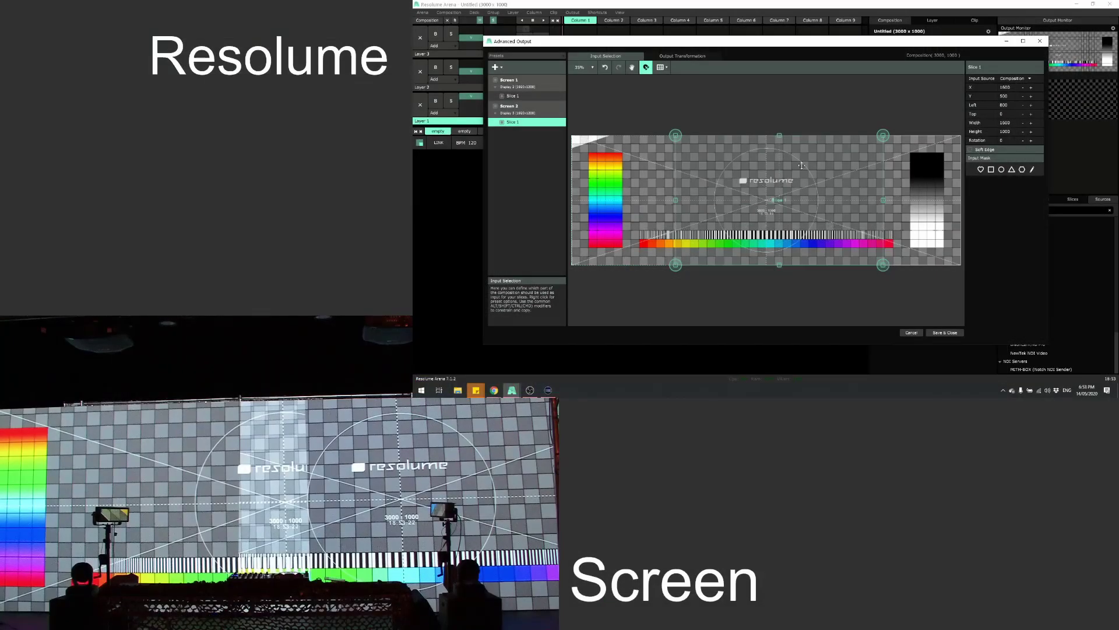
drag(801, 166, 891, 178)
drag(632, 176, 635, 180)
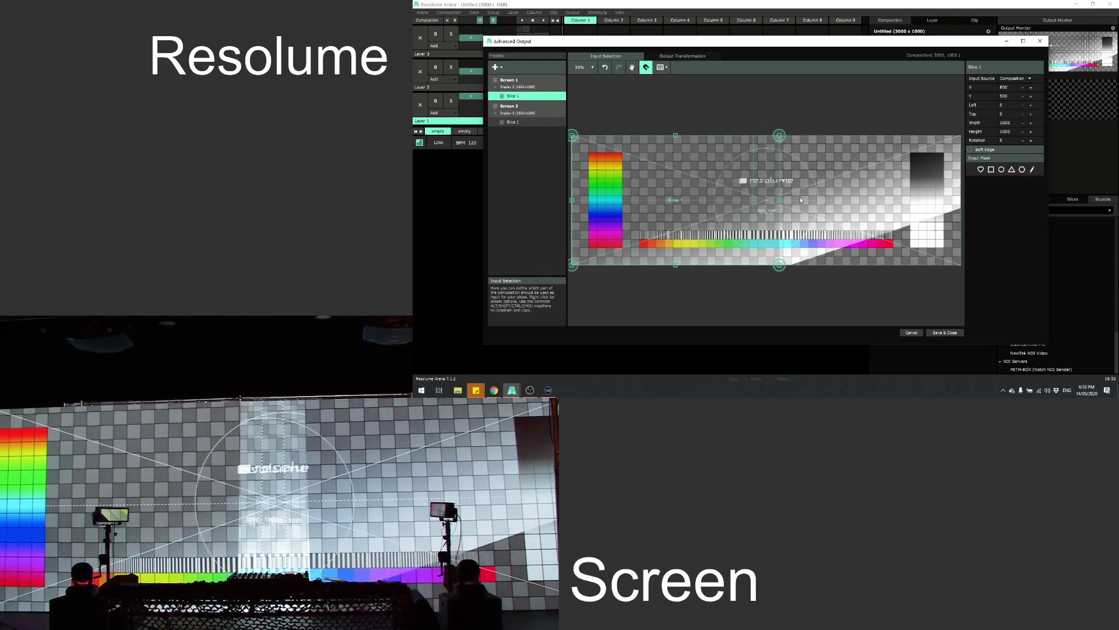
Step: Enable Soft Edge on Screen 1's Slice 1, keeping gamma 2, luminance 0.50 and power 2
click(538, 100)
click(538, 98)
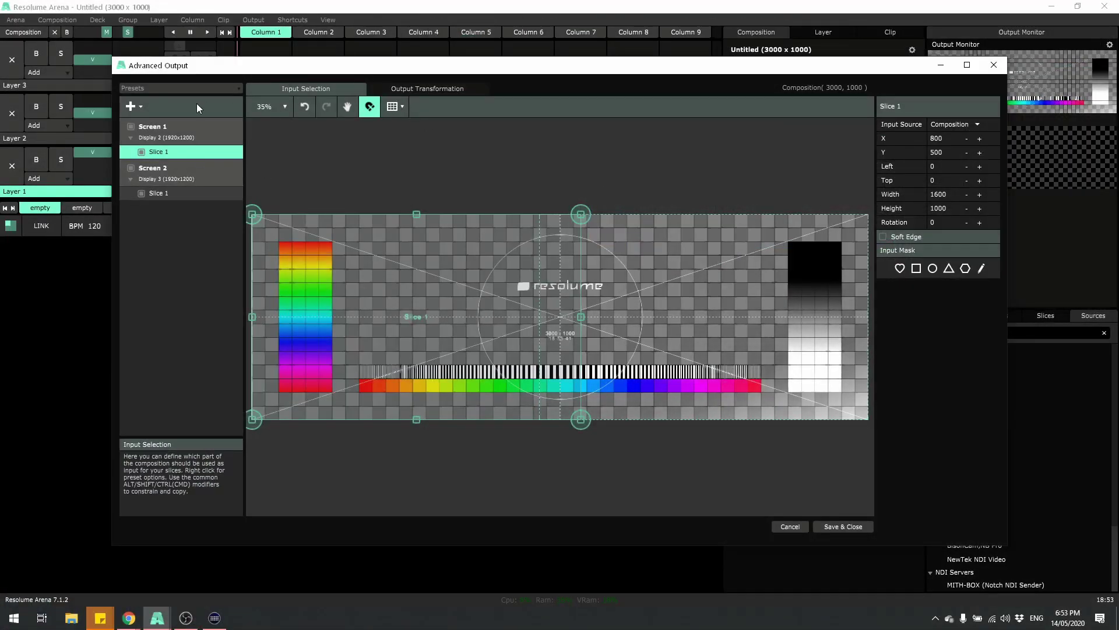
click(178, 134)
click(176, 150)
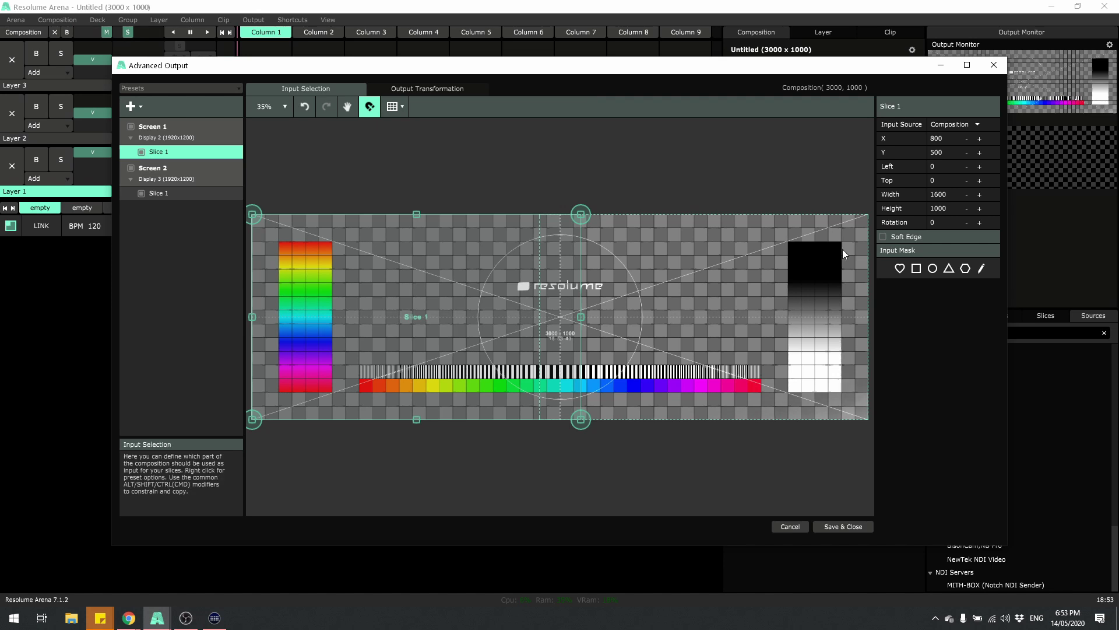
click(882, 236)
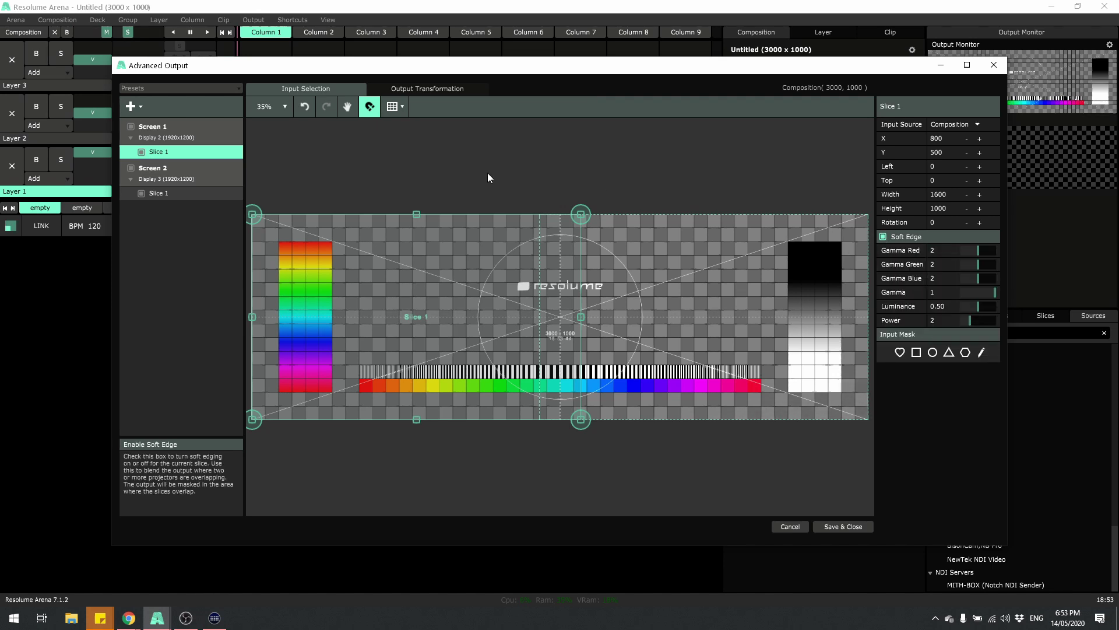
Step: Enable Soft Edge on Screen 2's slice and start its input at 1400, overlapping Screen 1 by 200
click(202, 192)
click(883, 236)
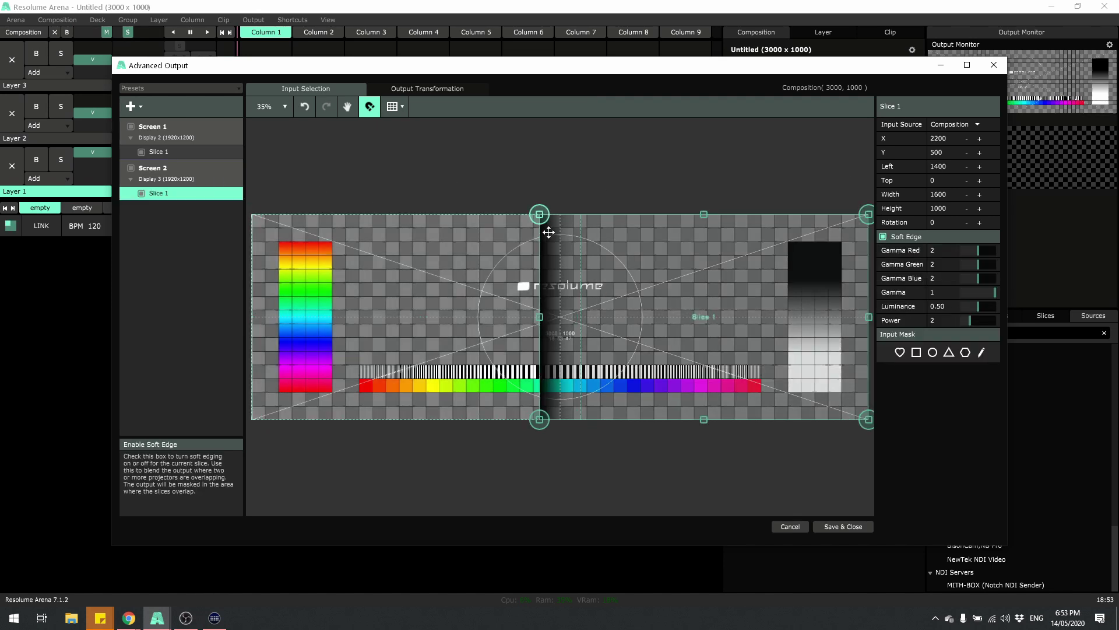
click(211, 153)
click(157, 197)
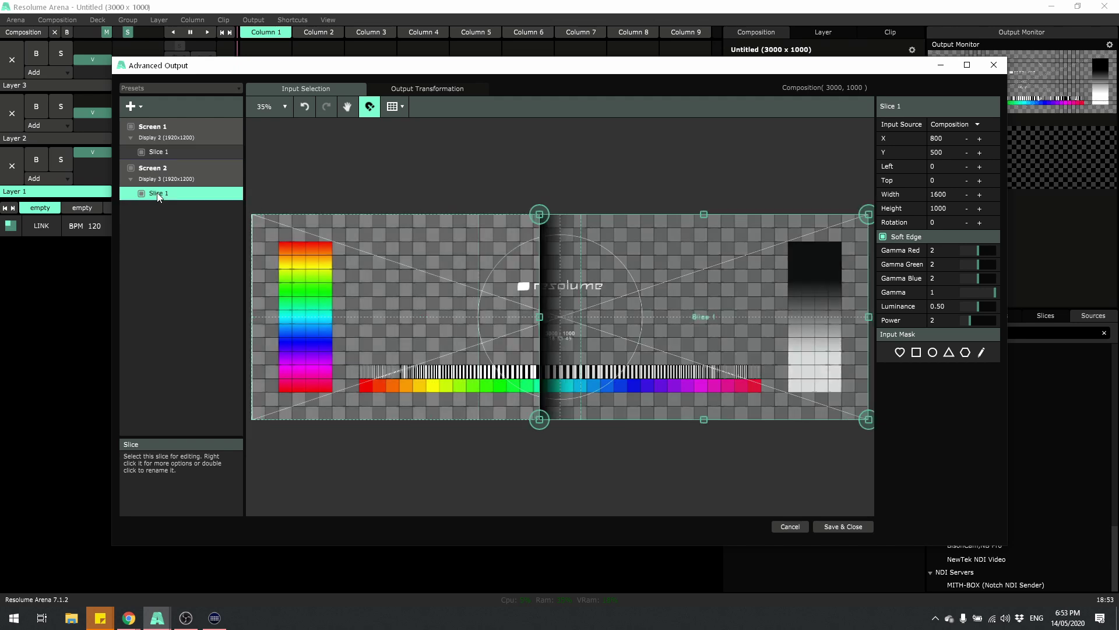
mouse_move(629, 277)
mouse_down()
mouse_move(659, 278)
mouse_move(543, 278)
mouse_move(627, 275)
mouse_up()
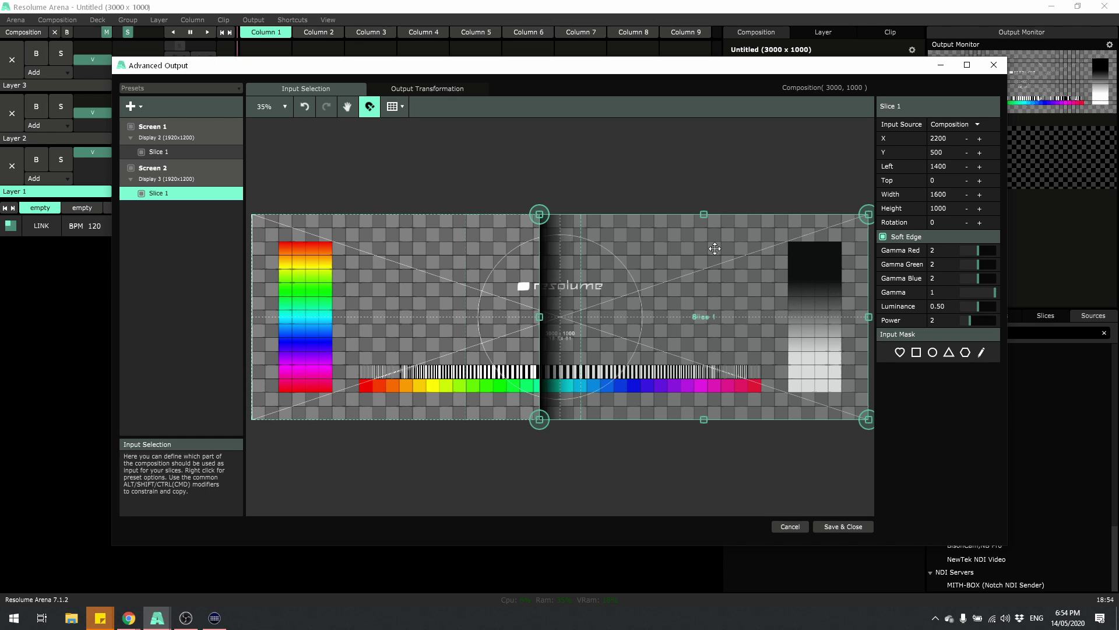
click(398, 295)
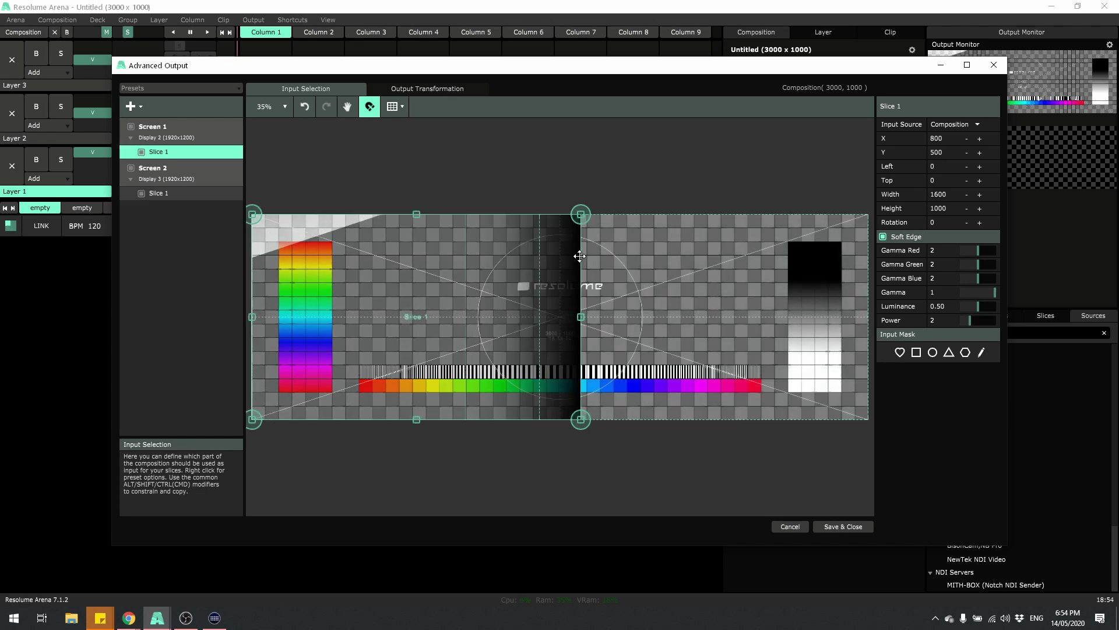
click(535, 183)
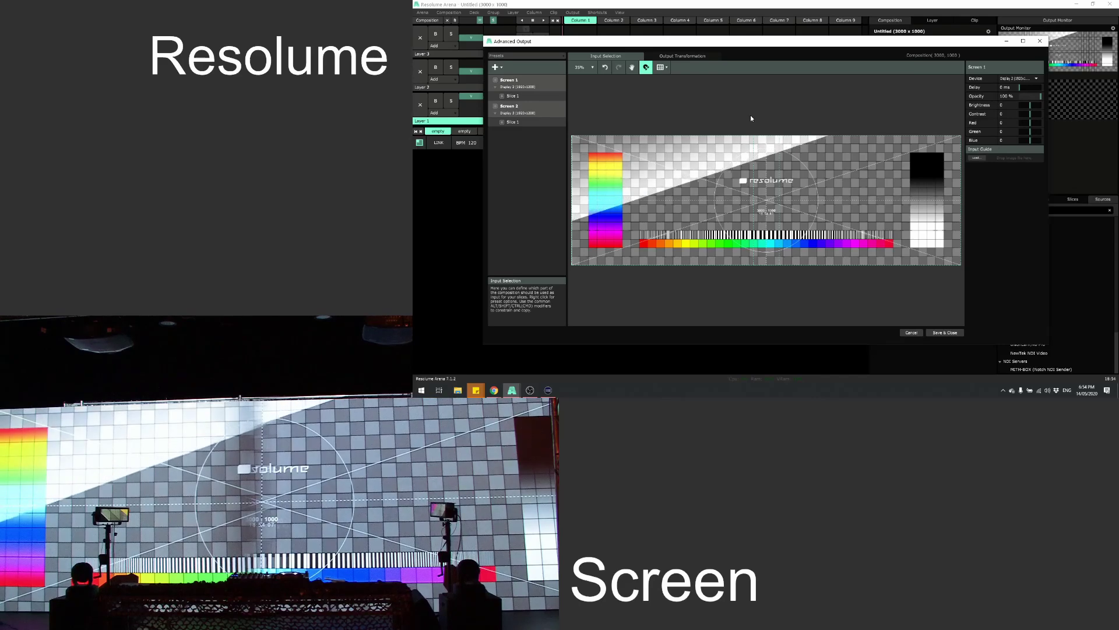
Step: Show Screen 1's slice in Output Transformation zoomed out and turn on Edit Points
click(658, 139)
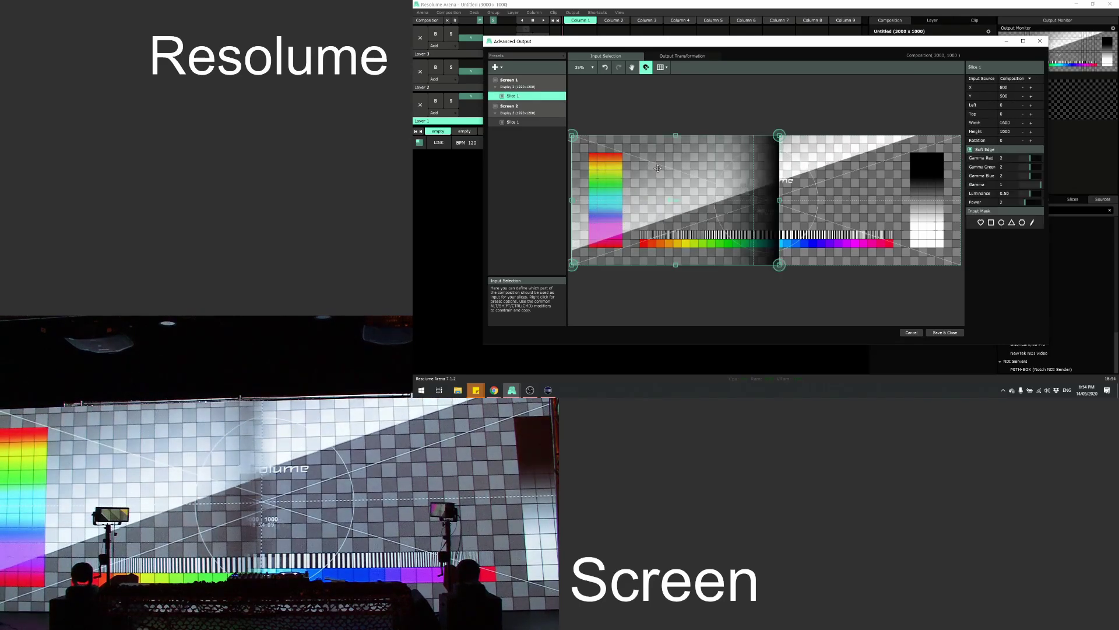
click(689, 56)
scroll(825, 133, down, 3)
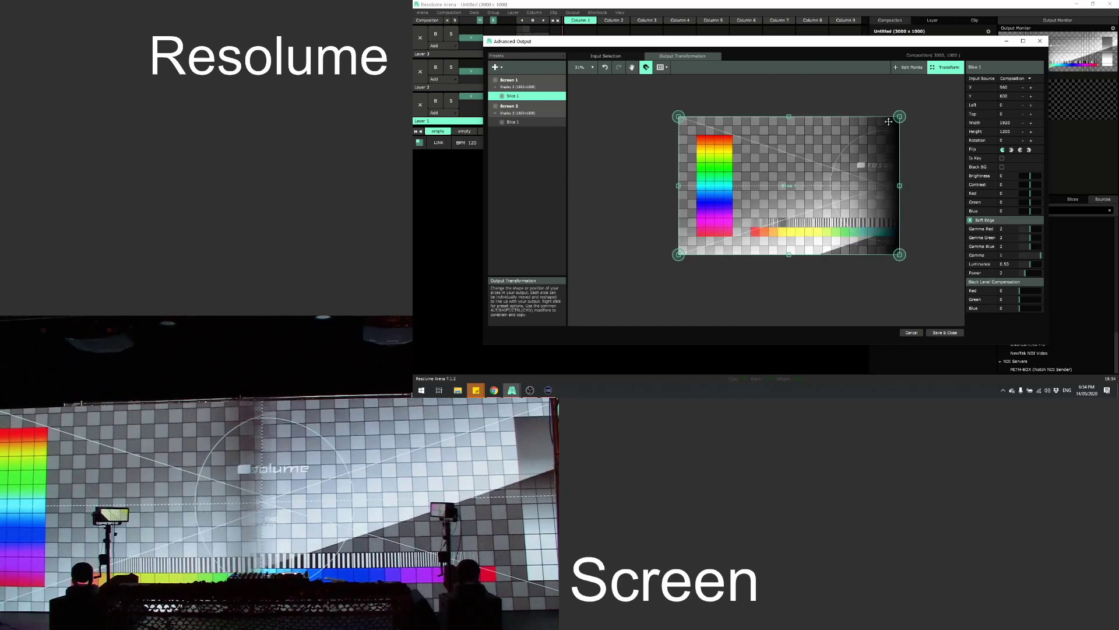
click(606, 56)
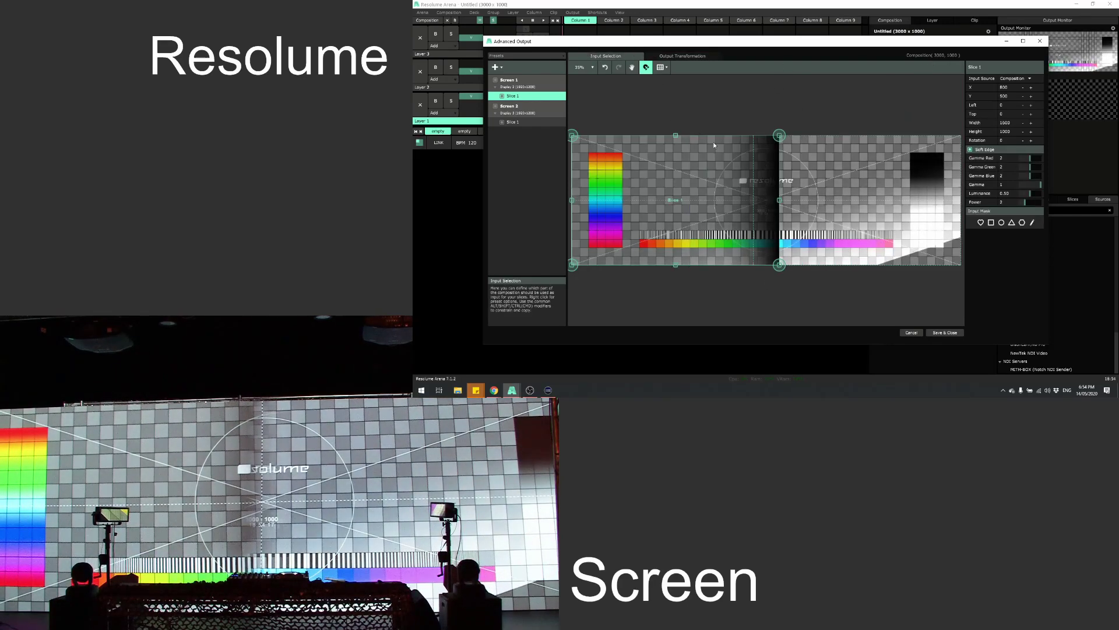
click(683, 58)
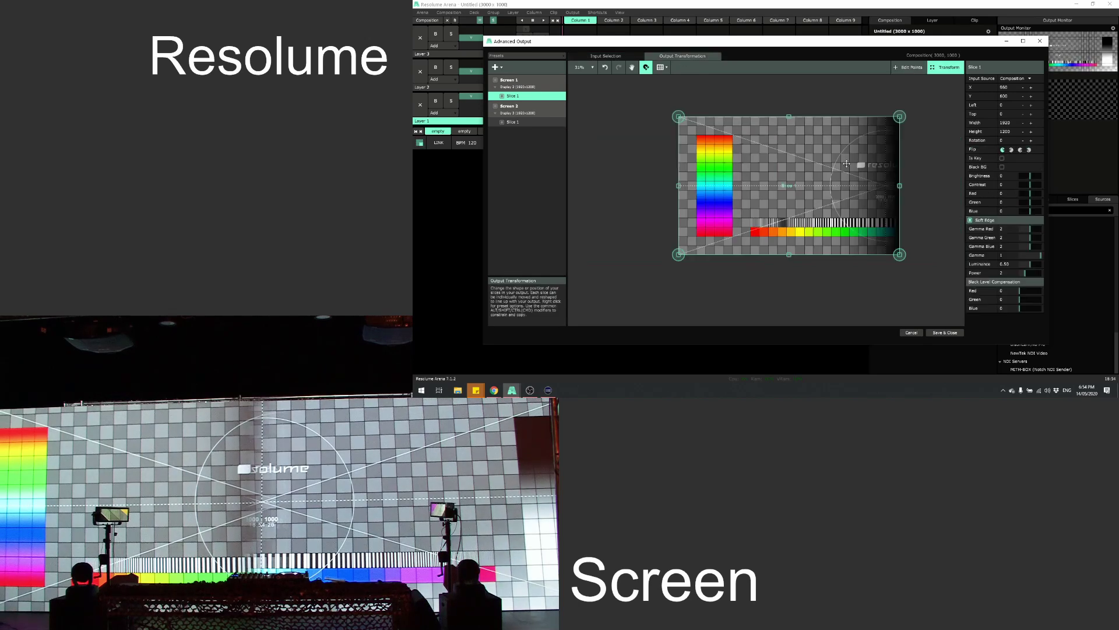
click(907, 68)
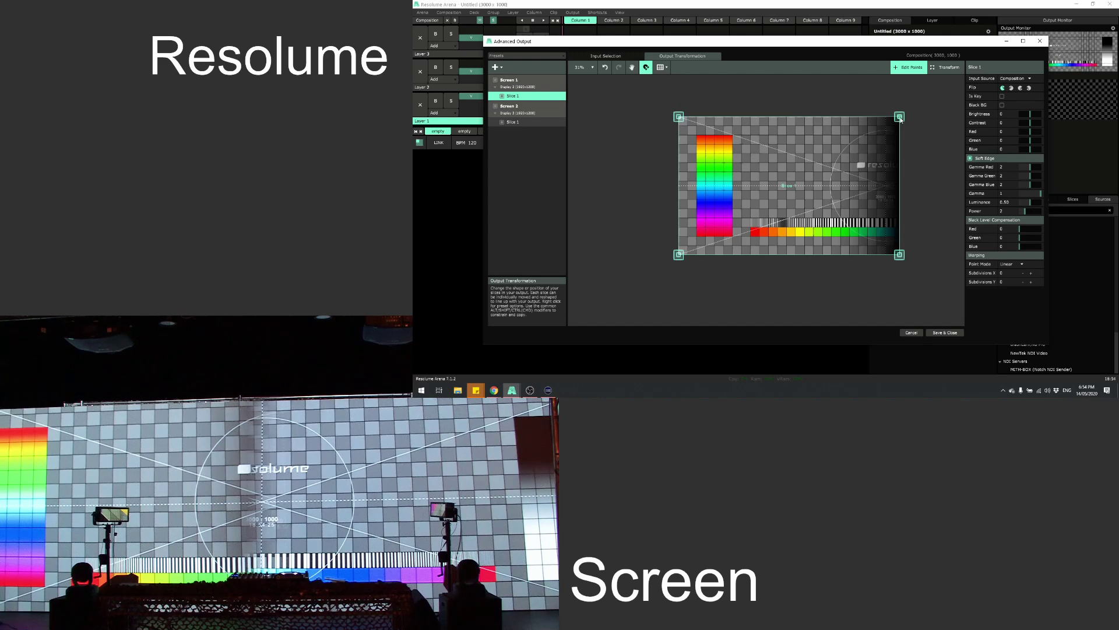
Step: Warp Screen 1's top-right corner point slightly down and right, then select Screen 2's slice
drag(897, 121, 898, 123)
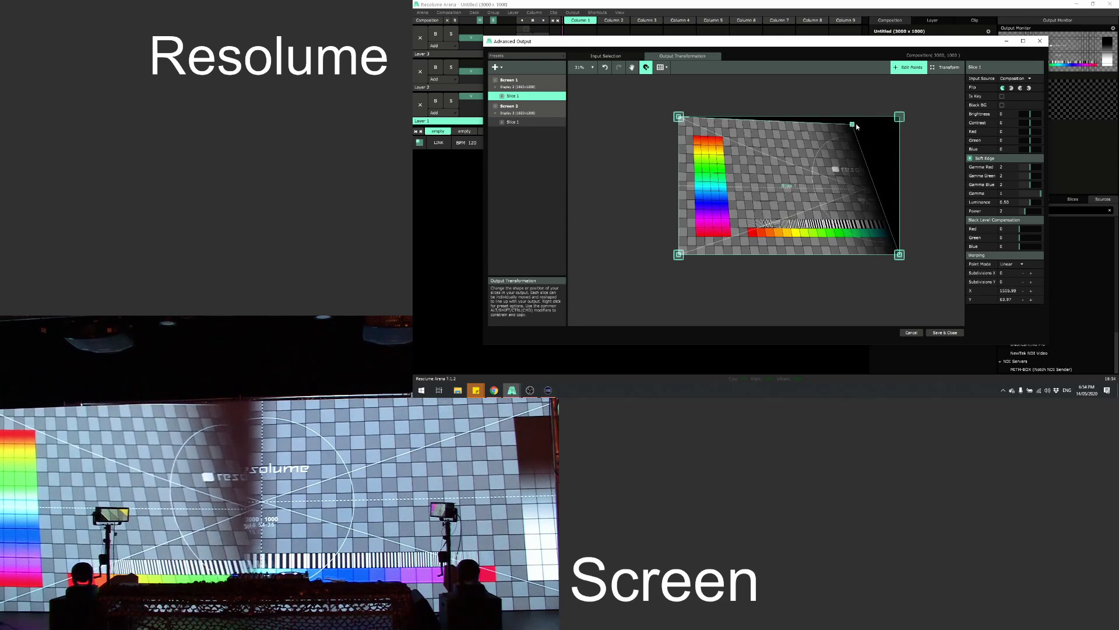
drag(856, 126, 891, 127)
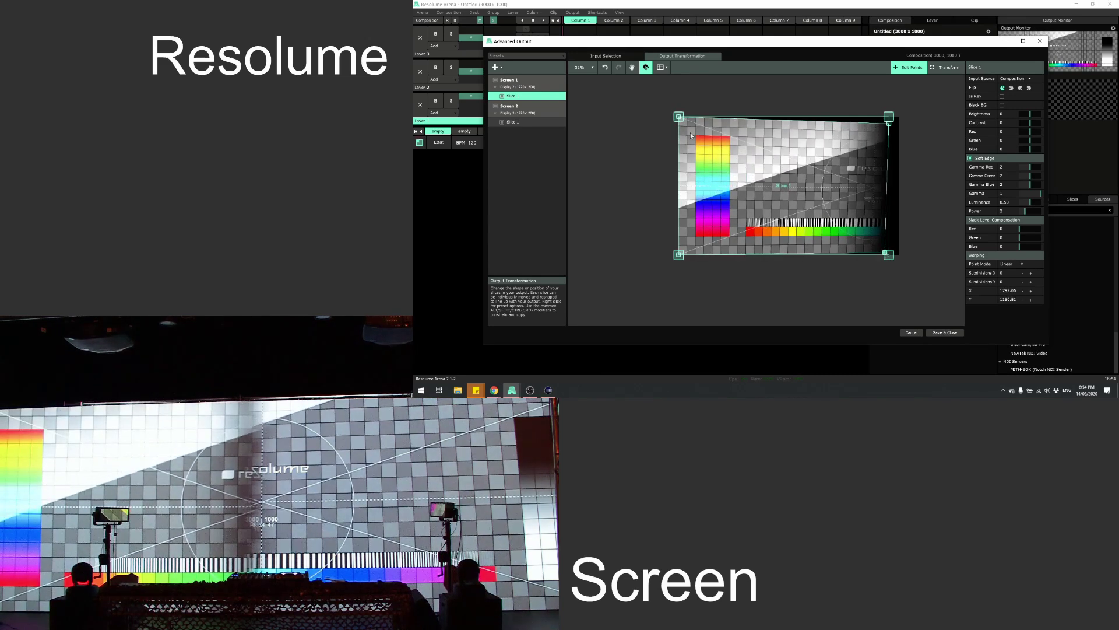
click(534, 121)
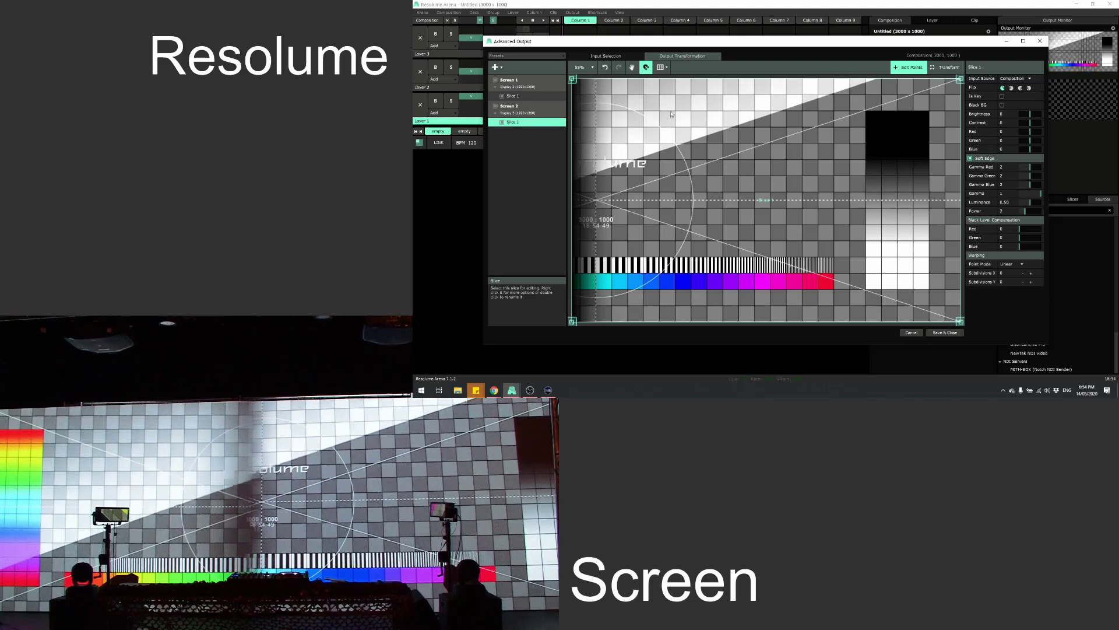
Step: Drag all four corner pins of Screen 2's slice inward to match the screen edges
scroll(672, 128, down, 3)
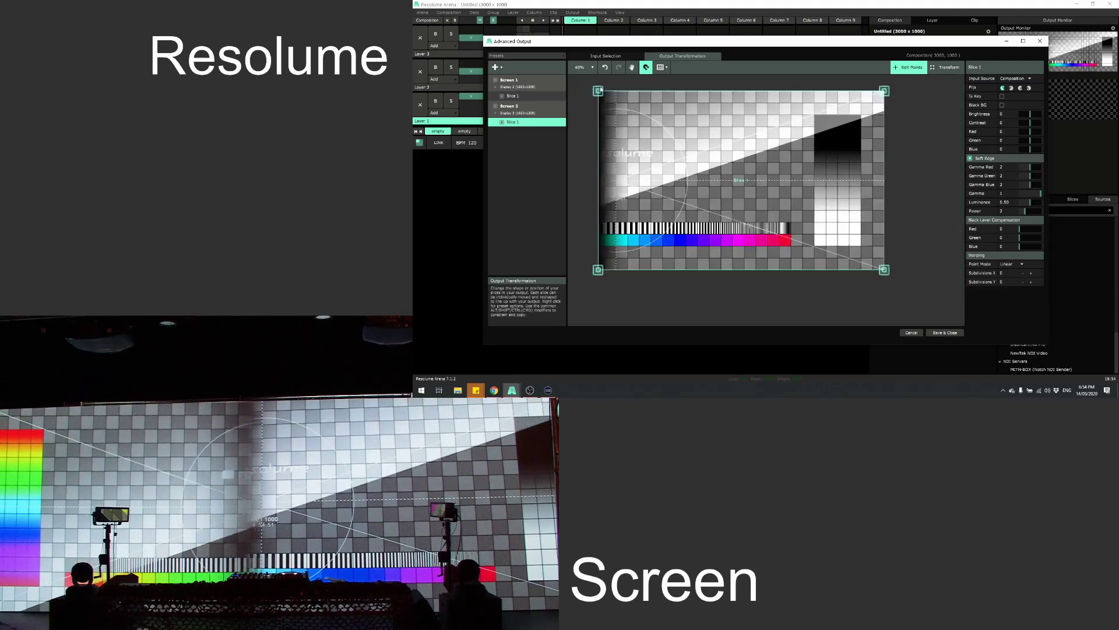
drag(598, 92, 601, 95)
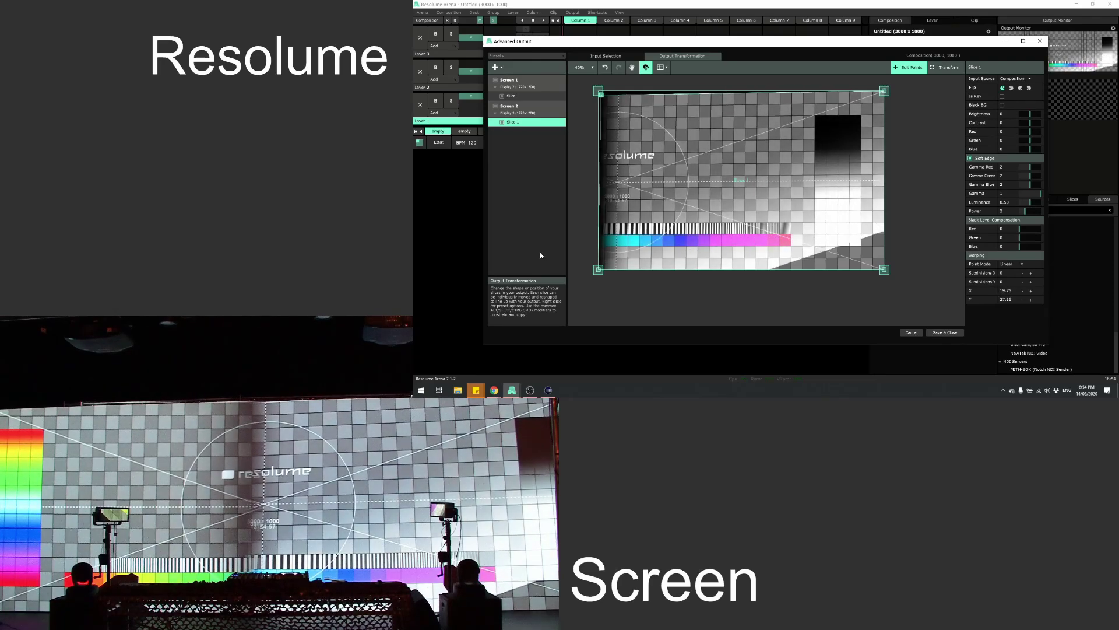
click(598, 270)
drag(598, 273, 604, 276)
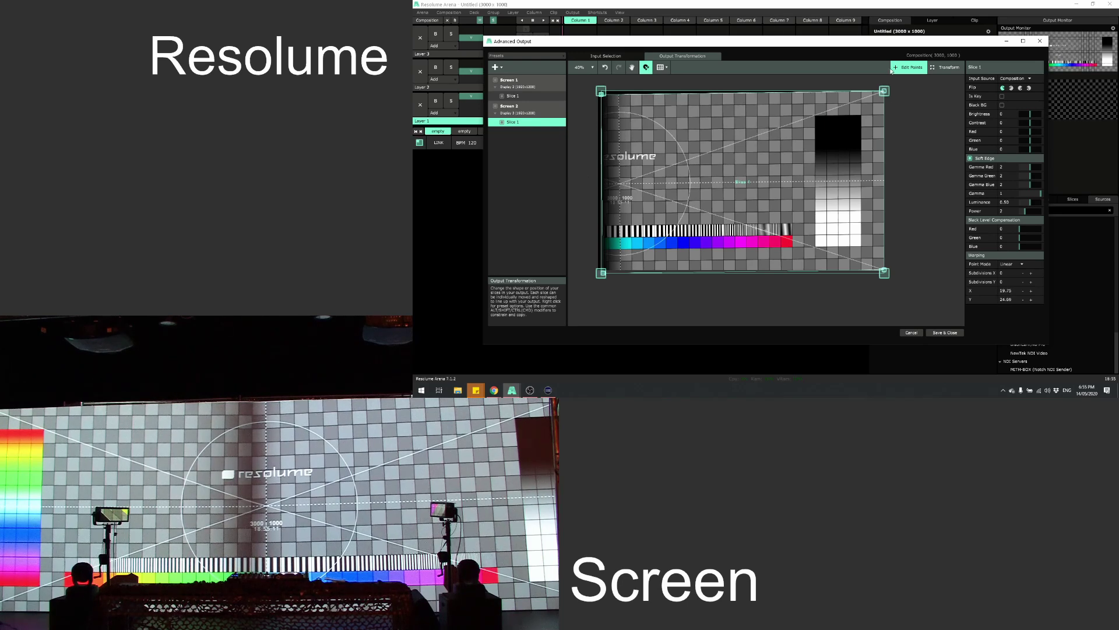
drag(883, 93, 881, 101)
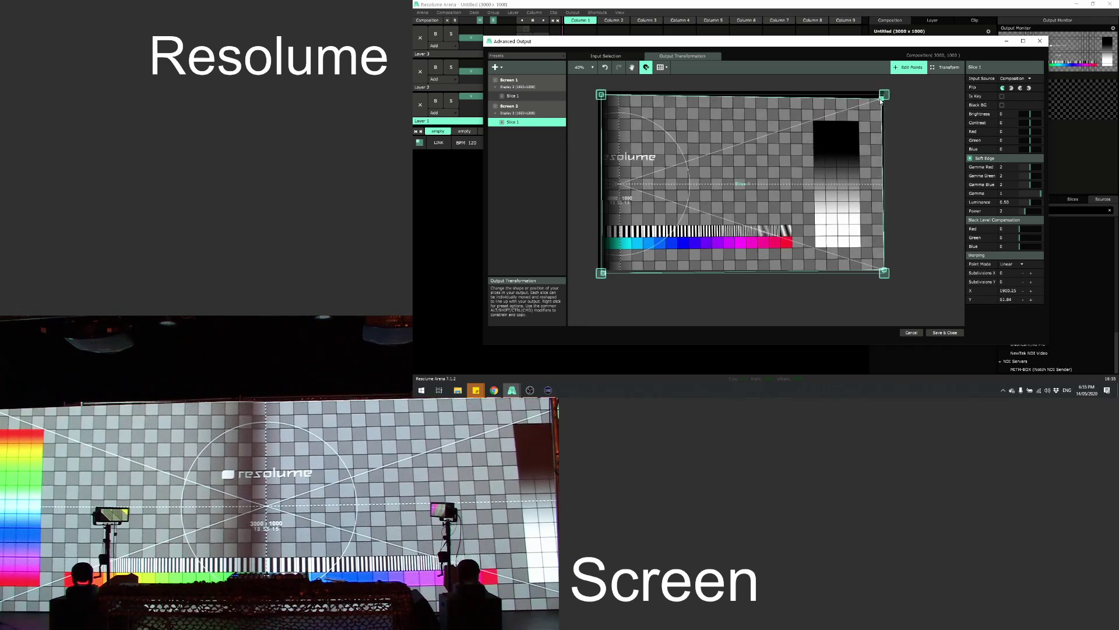
drag(884, 272, 872, 268)
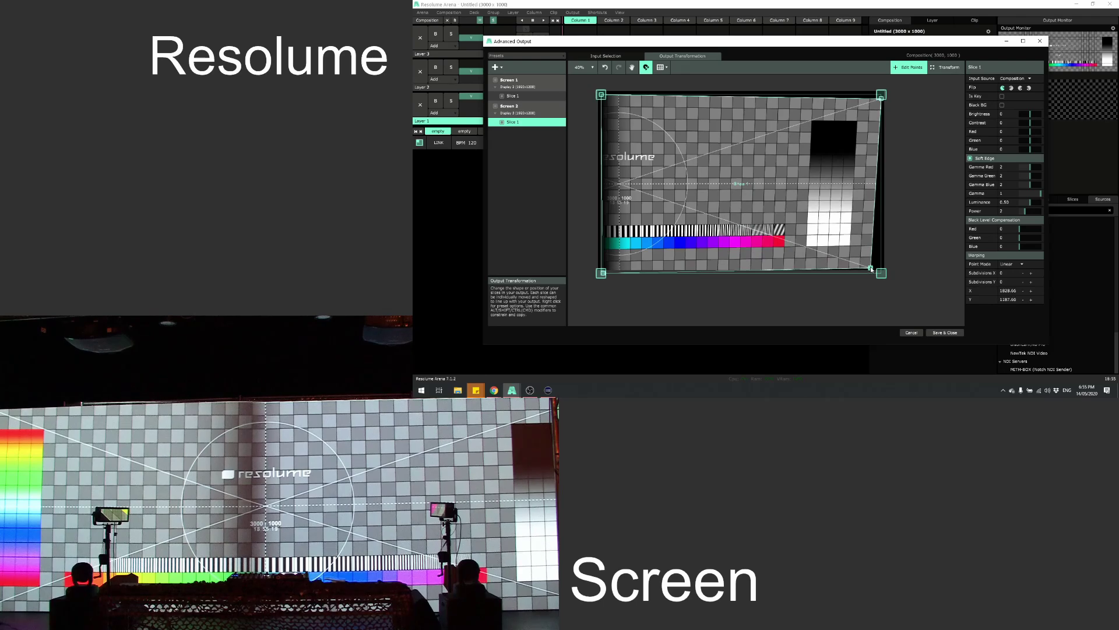
Step: Warp Screen 1 Slice 1's top-left, bottom-left and top-right corners, top-right to about 1817.63, 60.30
click(512, 96)
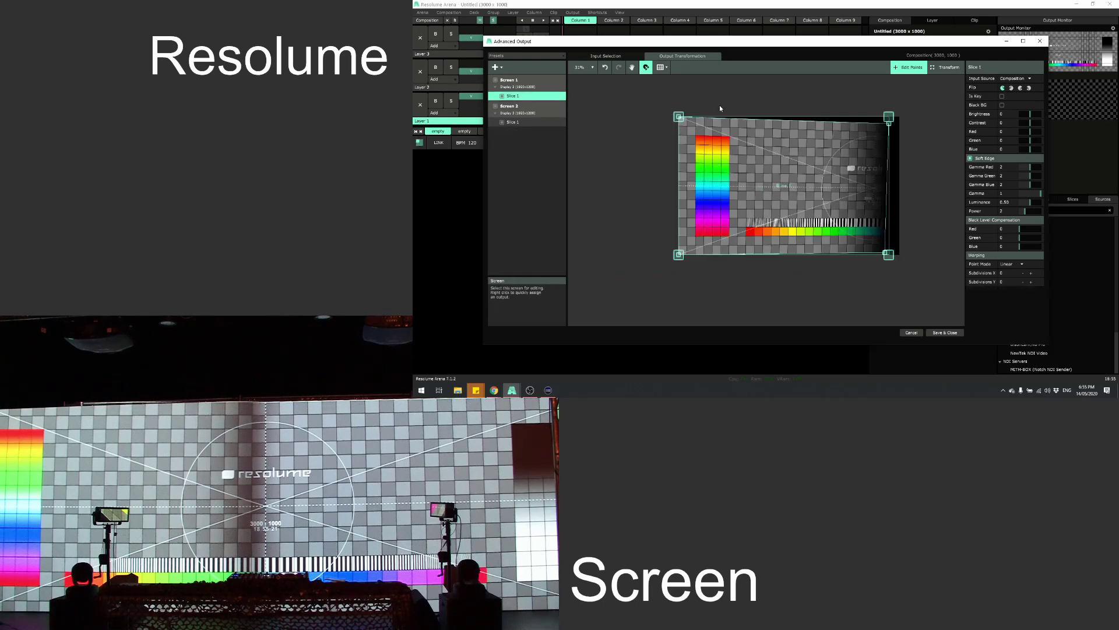
drag(679, 122, 680, 125)
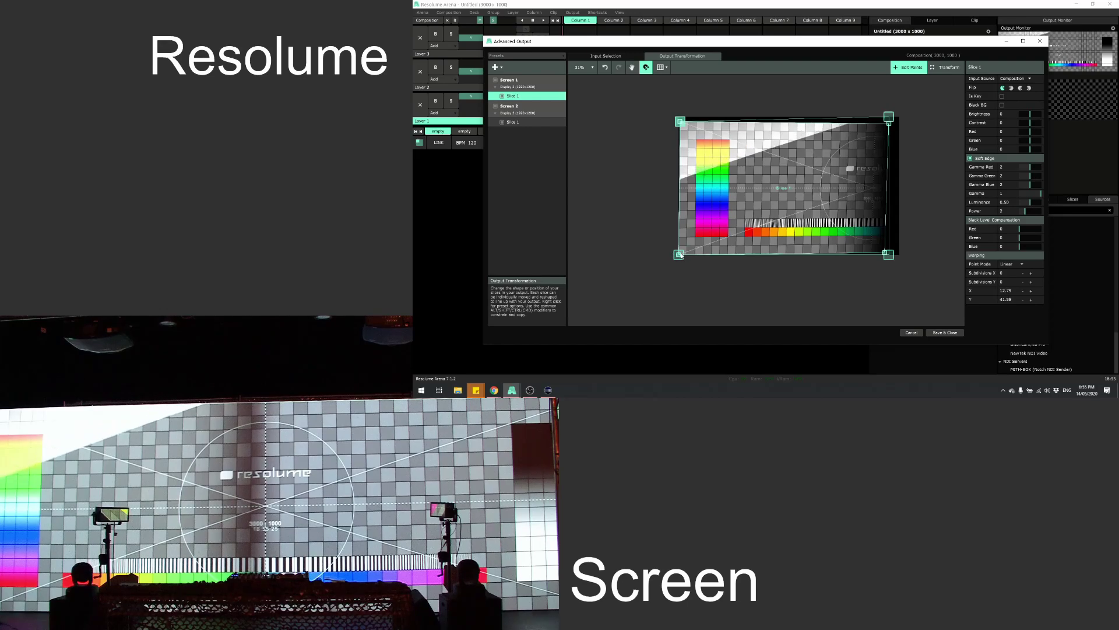
drag(679, 254, 685, 253)
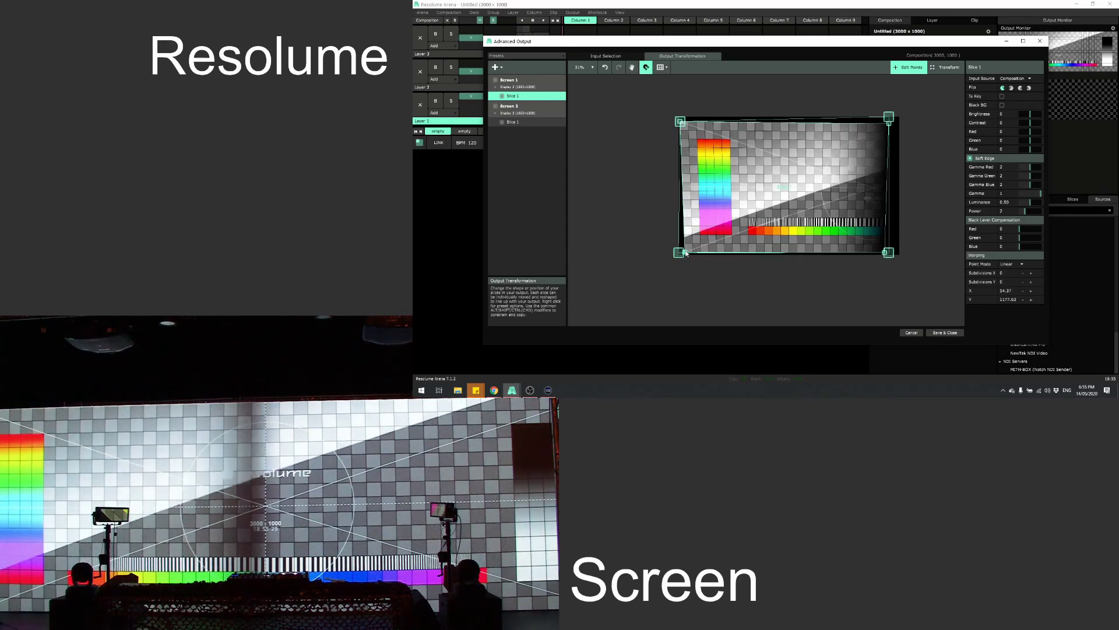
click(889, 123)
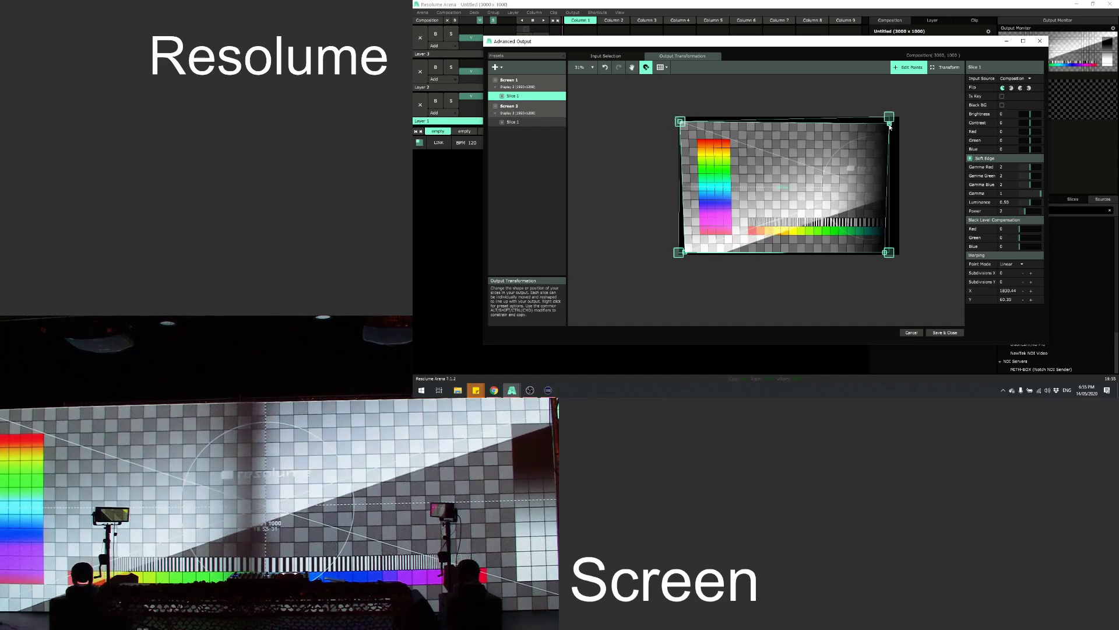
drag(889, 125, 888, 126)
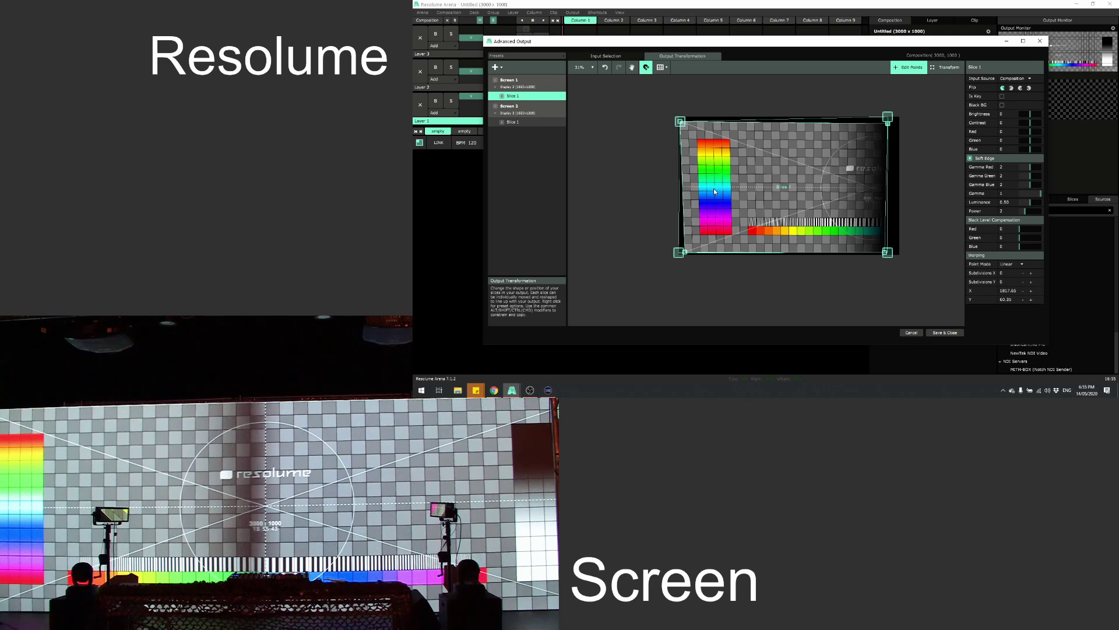
Step: Compare the second projector's slice, then reselect Screen 1's slice for input-area selection
click(512, 122)
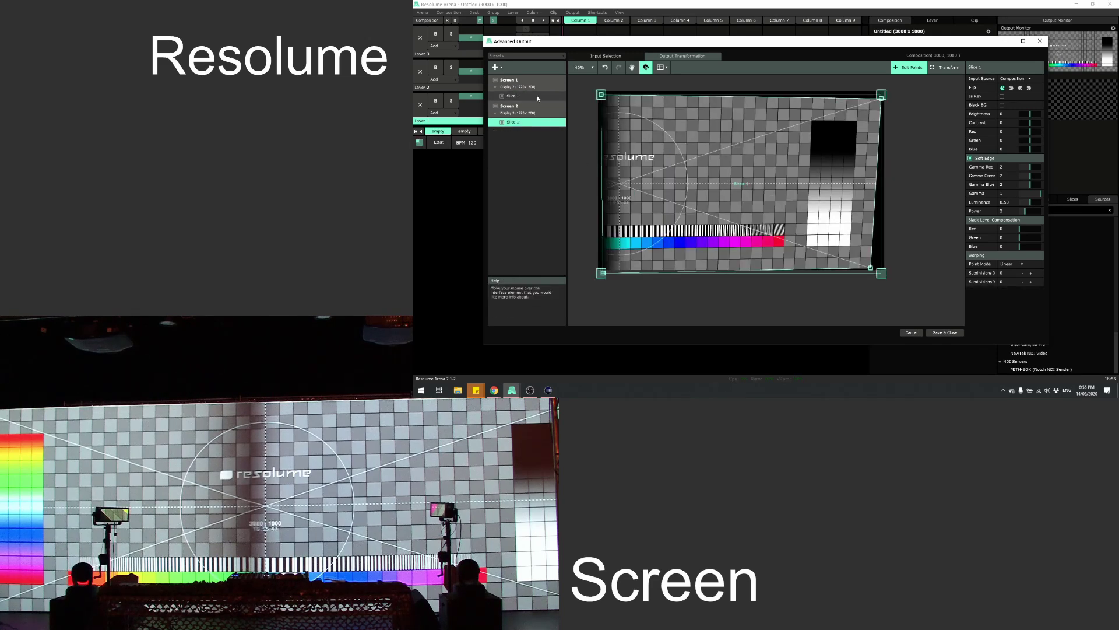
click(513, 95)
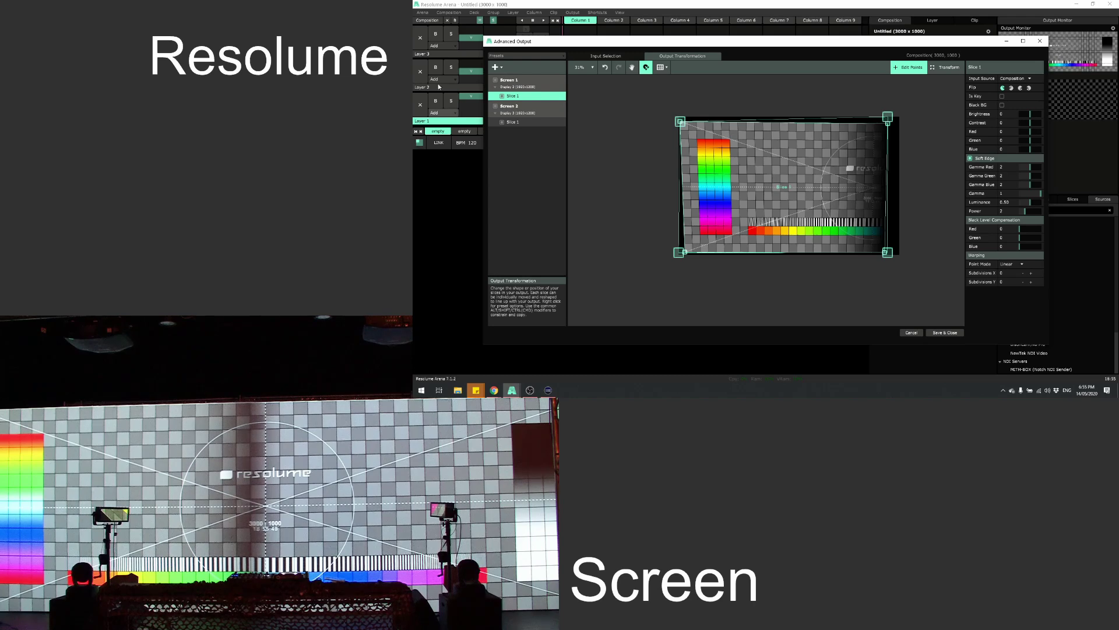
click(605, 57)
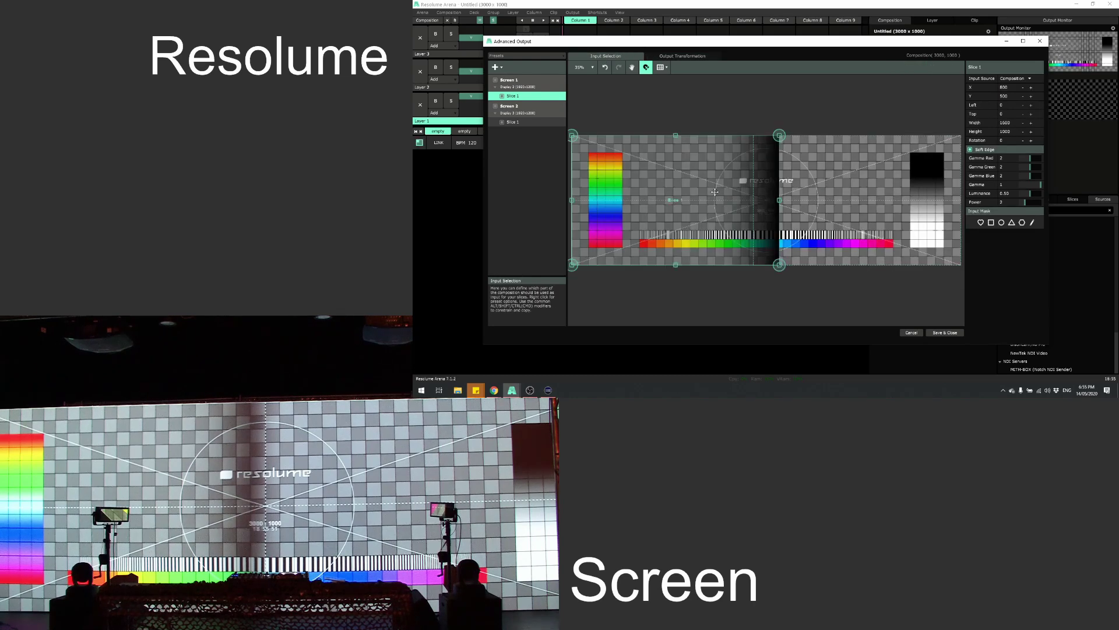
Step: Shift Screen 1's input area right and set Screen 2's soft-edge gamma to 0.79, then lower soft-edge power to about 1.17 on Screen 2 and 0.93 on Screen 1
drag(715, 192, 715, 194)
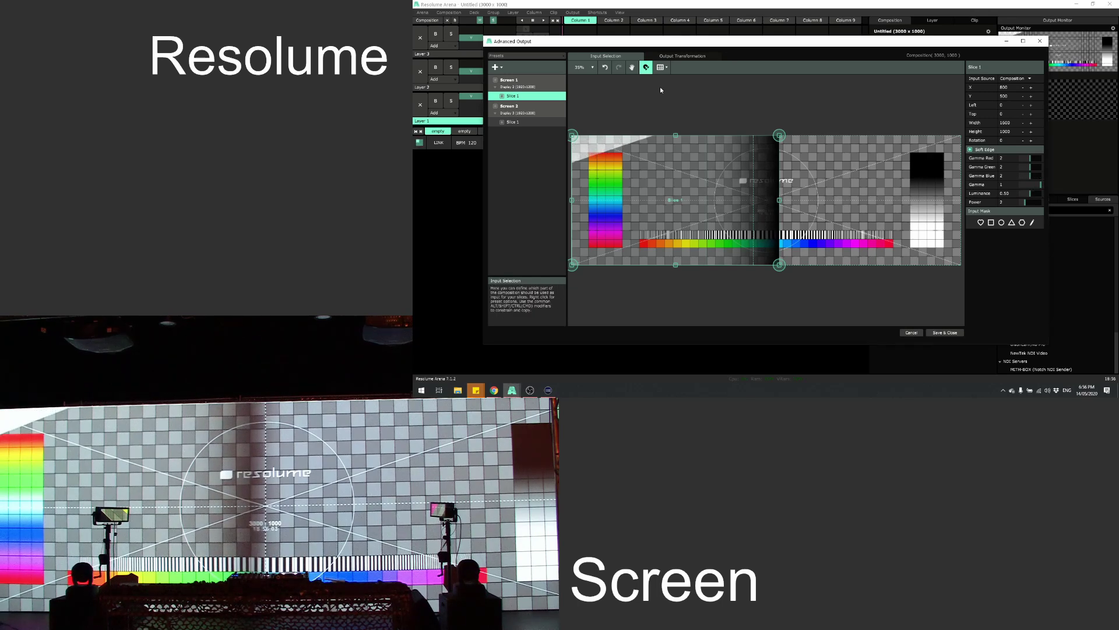
click(532, 122)
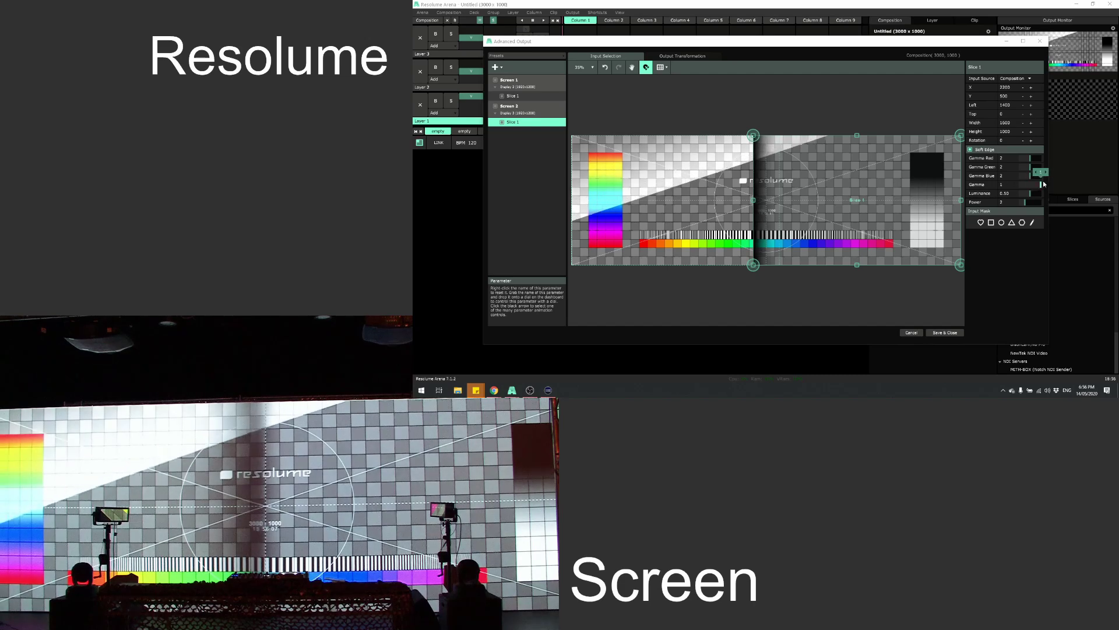
drag(1040, 185, 1042, 184)
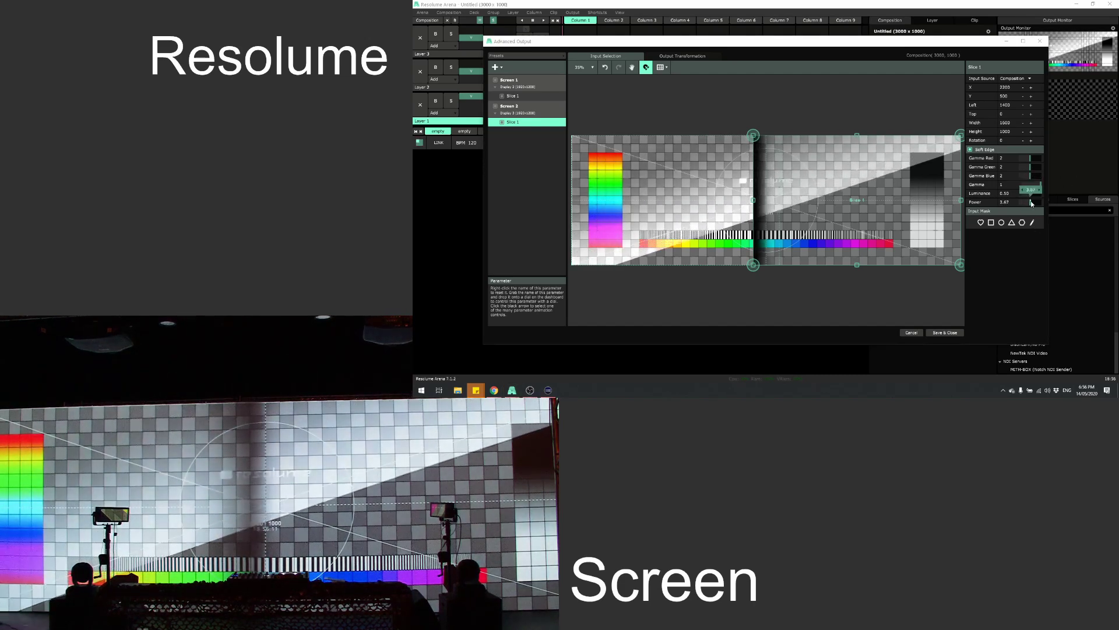
drag(1026, 202, 1023, 203)
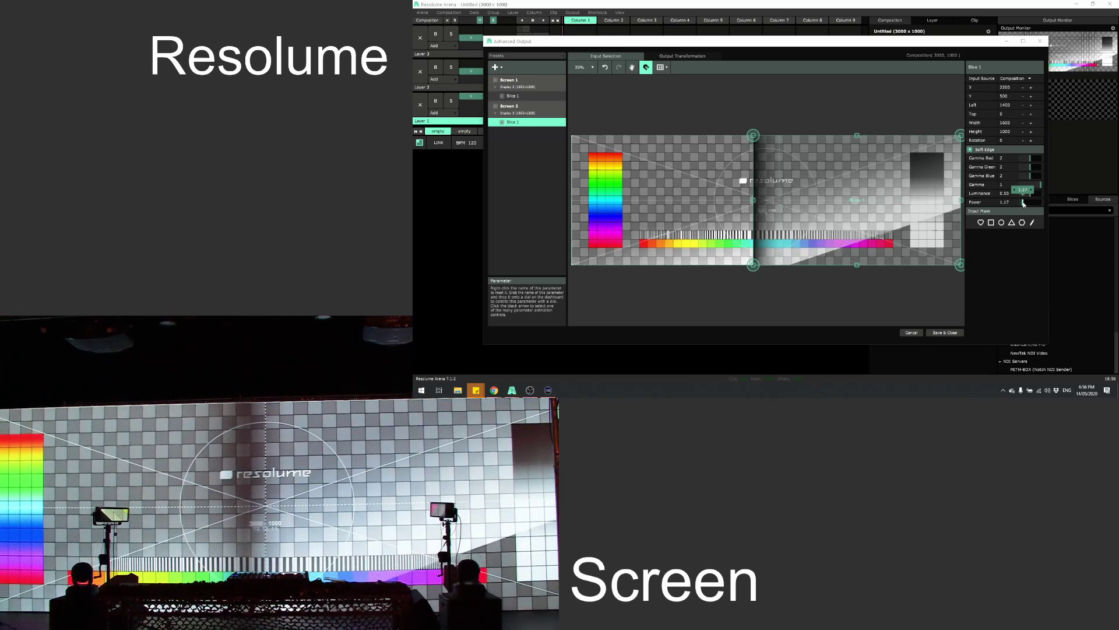
click(513, 96)
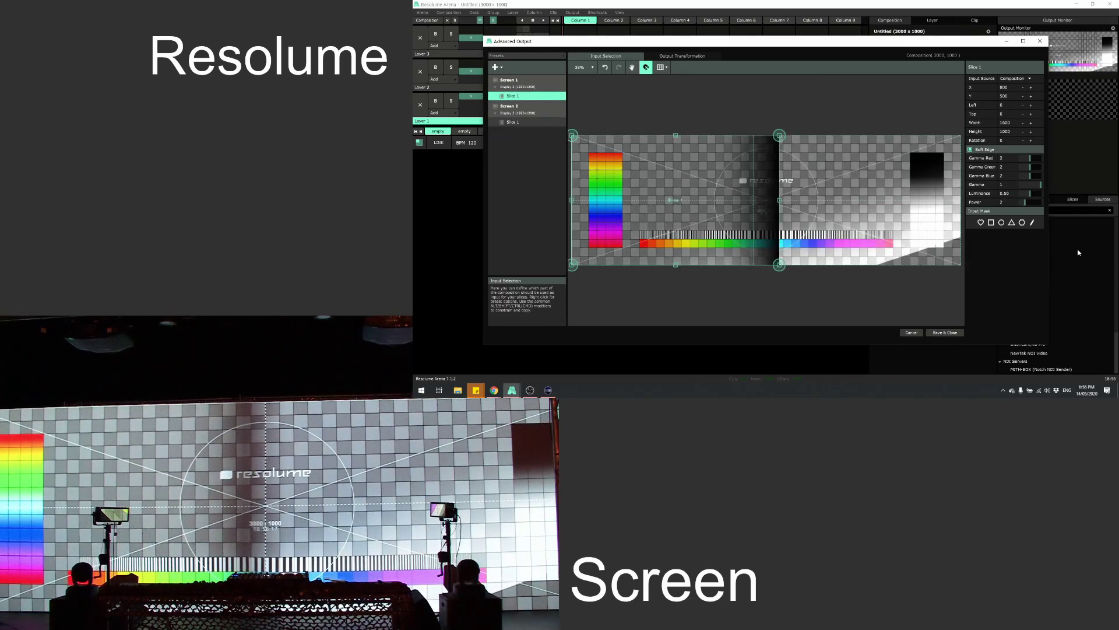
drag(1025, 202, 1022, 203)
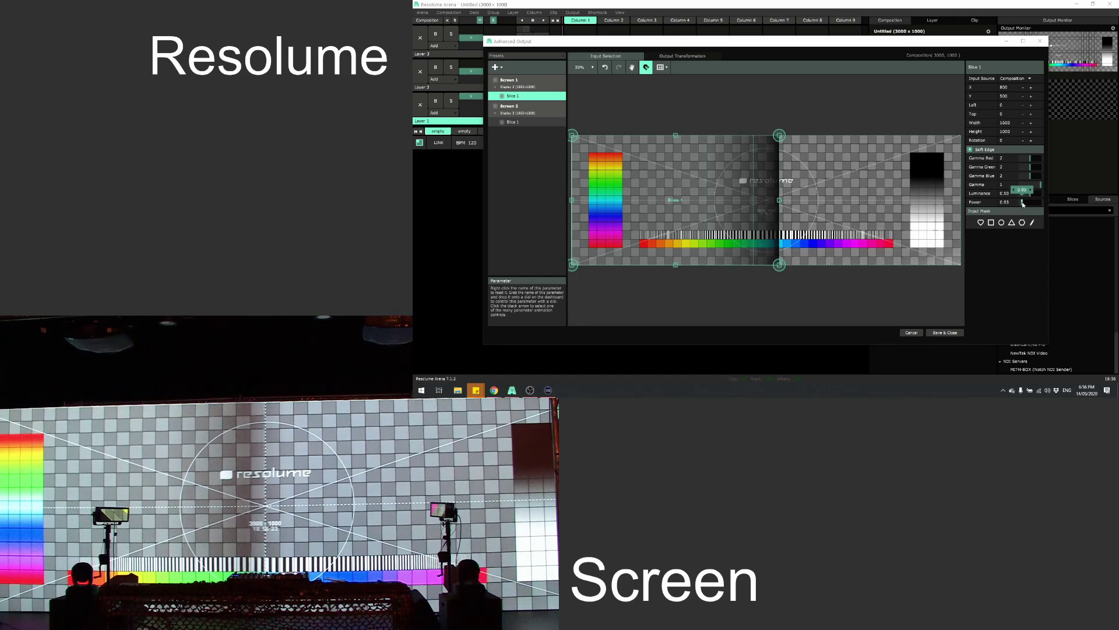